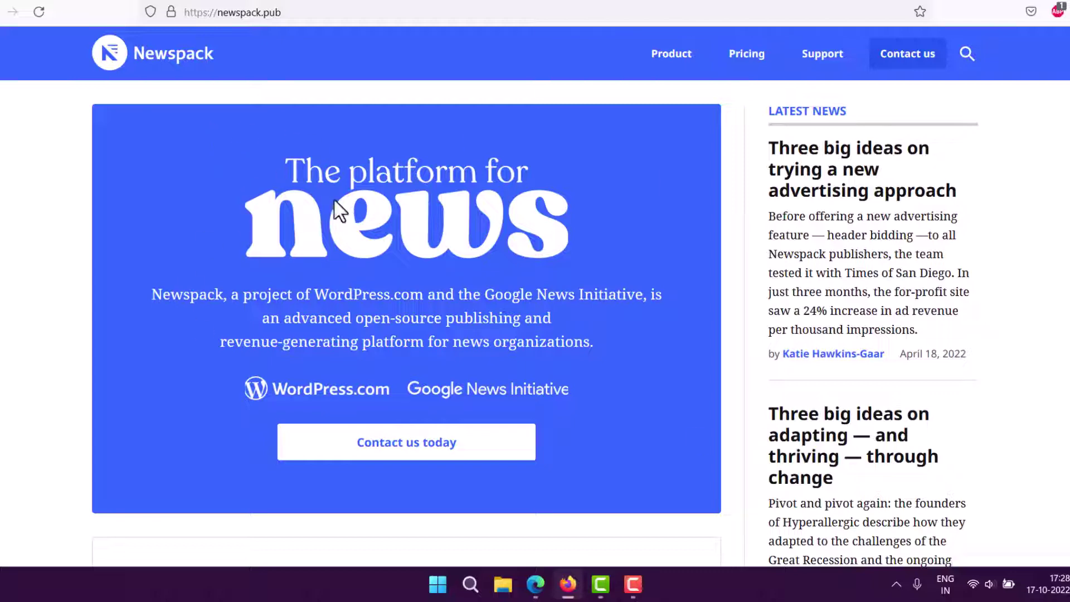
# - Open the Learn more page under Newspack explained on the Newspack homepage
pyautogui.scroll(-5, 277, 236)
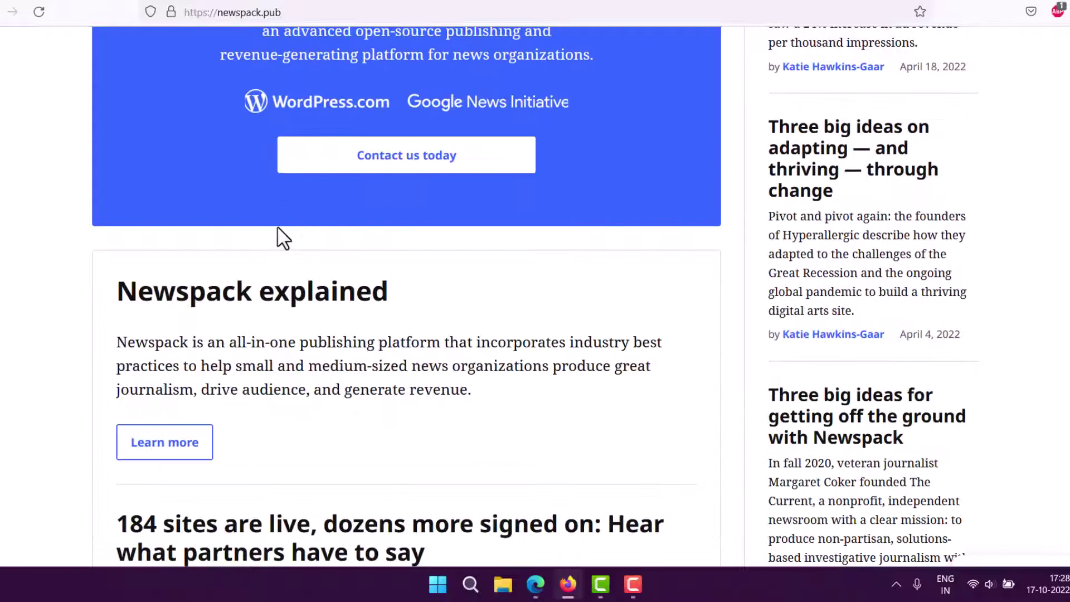
pyautogui.scroll(3, 279, 228)
pyautogui.scroll(-7, 282, 220)
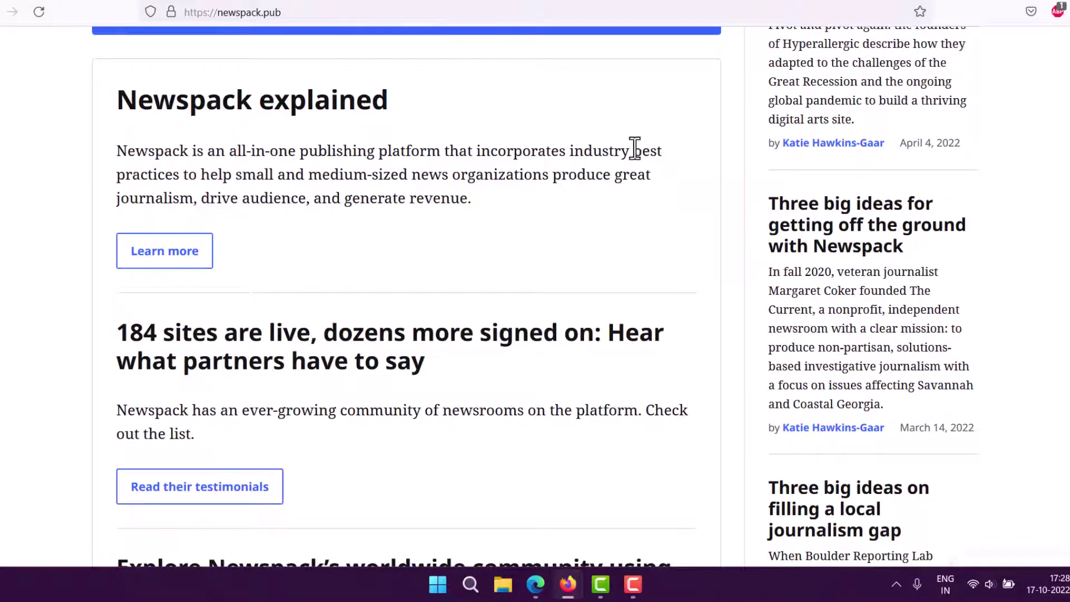
pyautogui.click(277, 105)
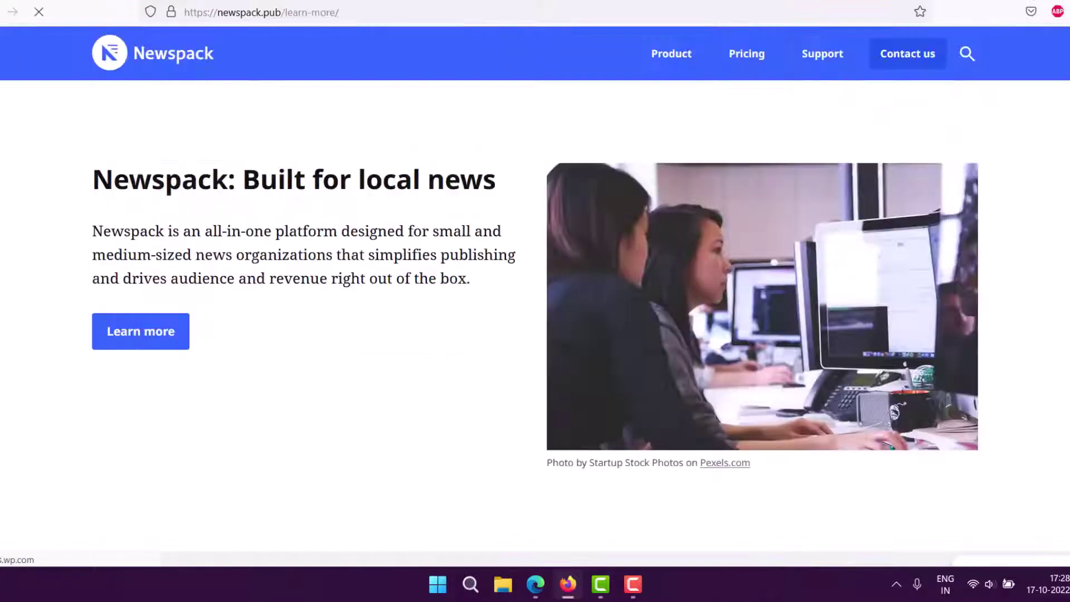
# - Skim the Learn more page, then switch to the Automattic/newspack-theme GitHub repository
pyautogui.scroll(-10, 535, 295)
pyautogui.scroll(-10, 535, 295)
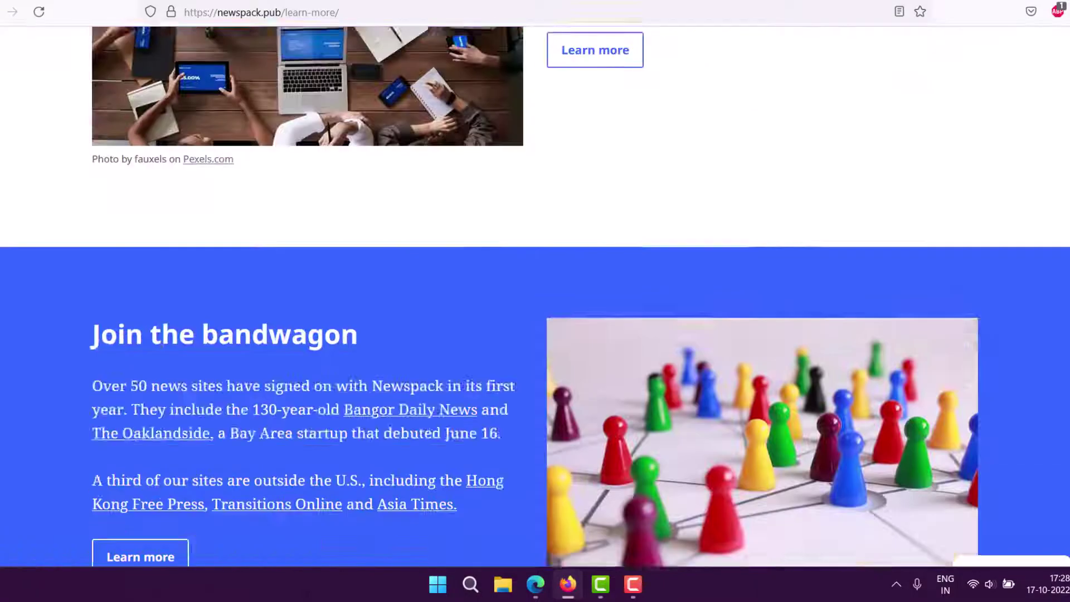
pyautogui.scroll(12, 535, 296)
pyautogui.scroll(8, 535, 296)
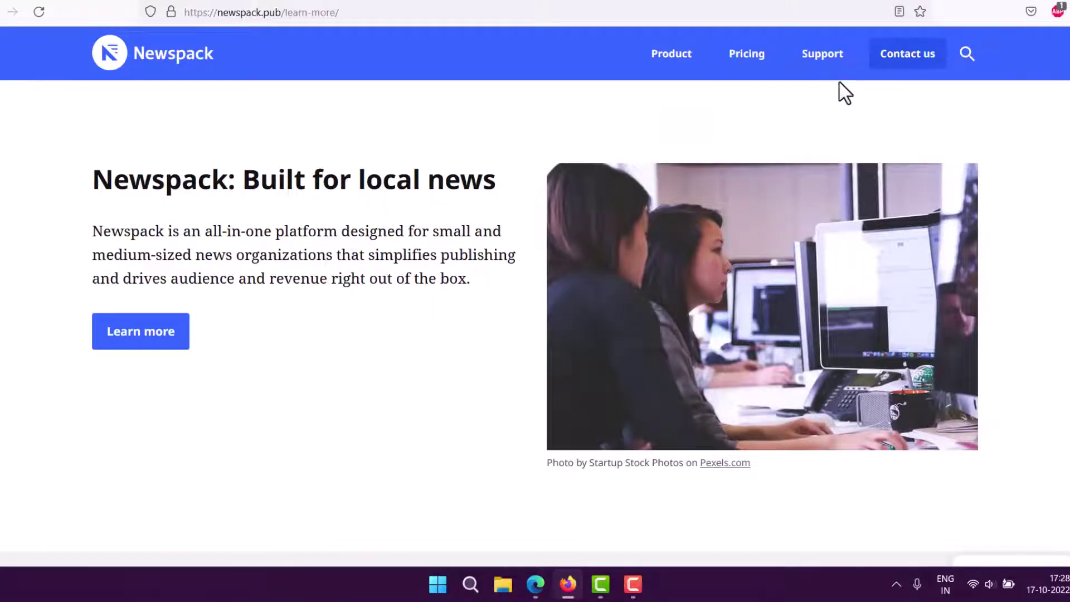
pyautogui.click(768, 3)
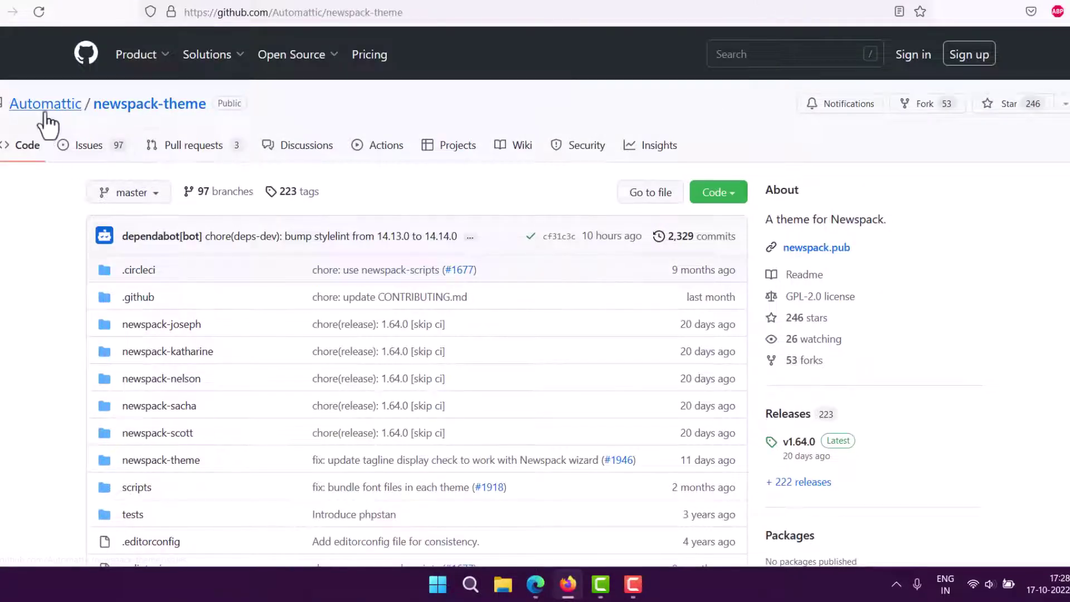
pyautogui.moveTo(47, 122)
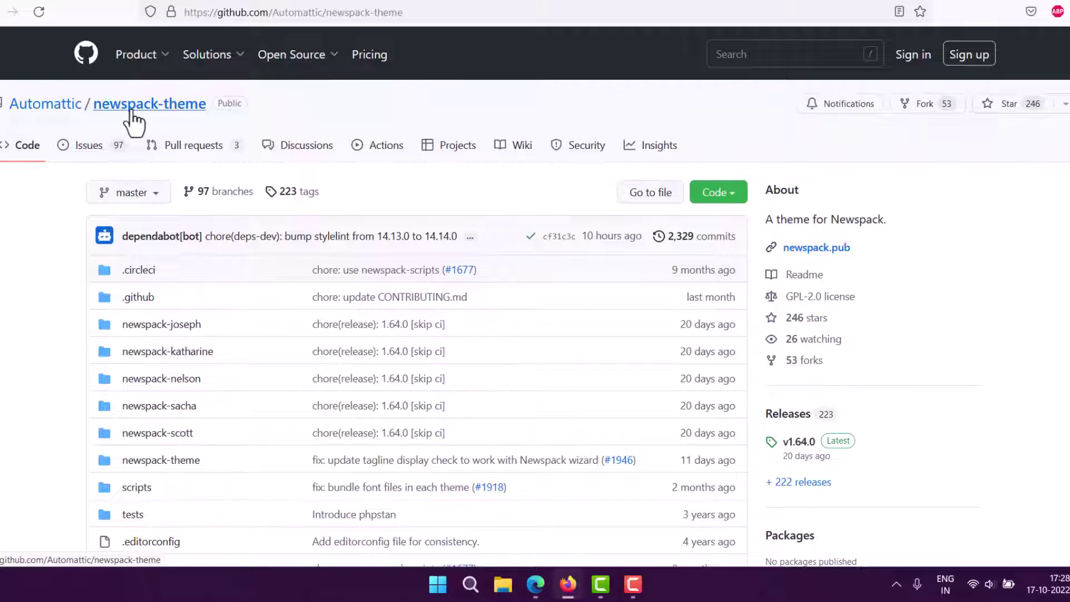
pyautogui.scroll(-15, 55, 168)
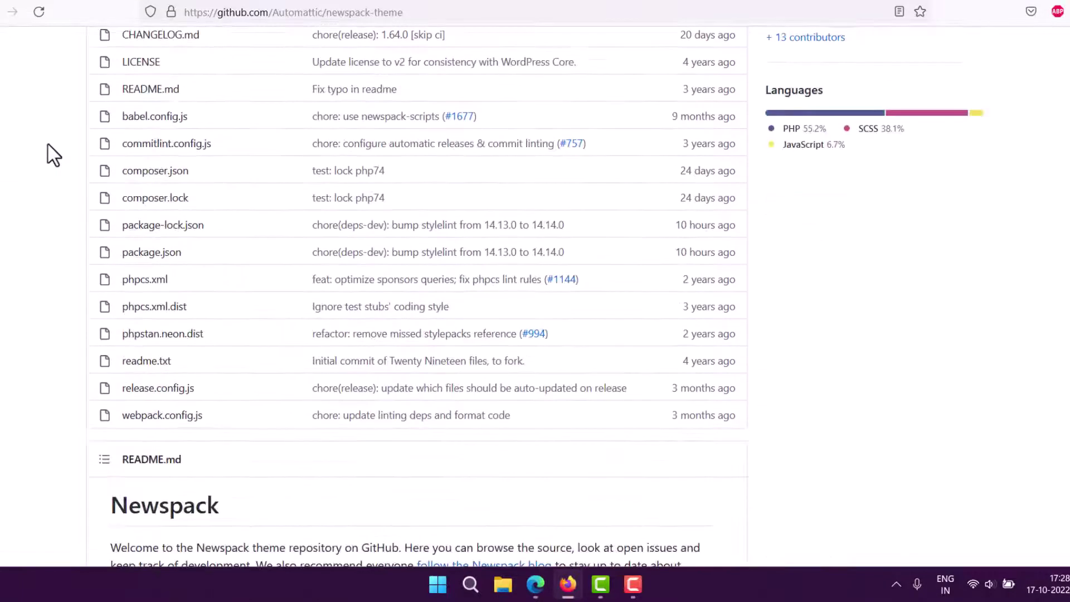
pyautogui.scroll(-1, 56, 150)
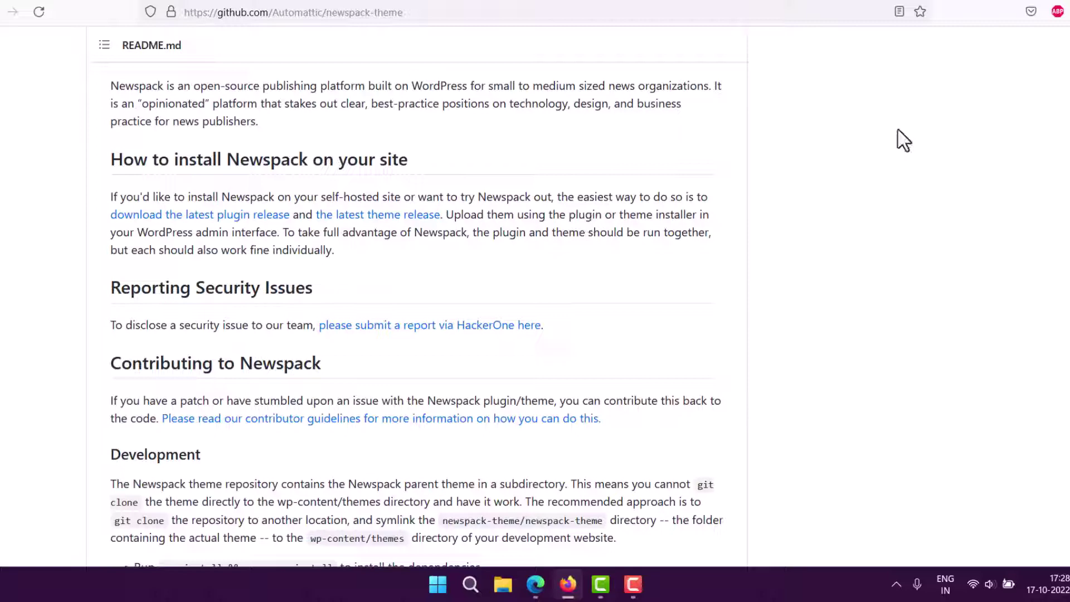
# - Go to Appearance > Themes in the OfficeSheet WordPress admin, with Newspack active
pyautogui.click(875, 2)
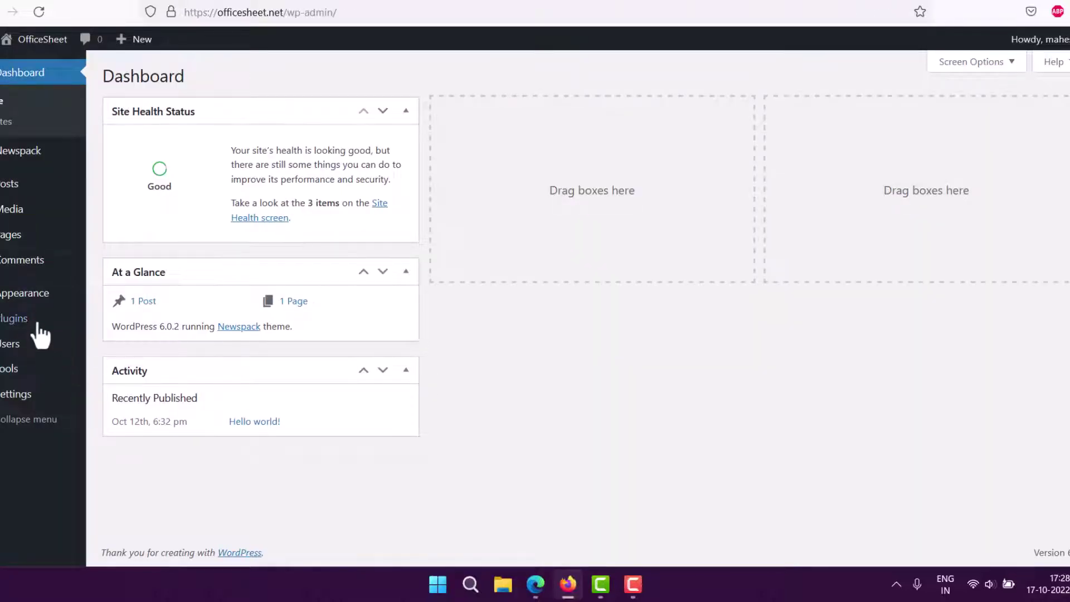
pyautogui.moveTo(37, 331)
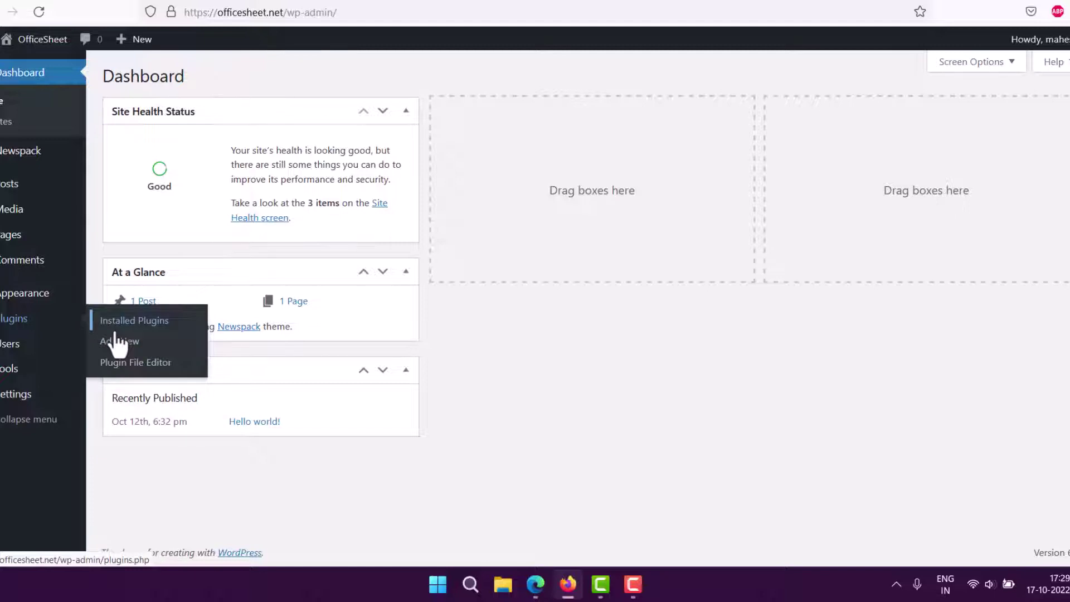
pyautogui.moveTo(56, 294)
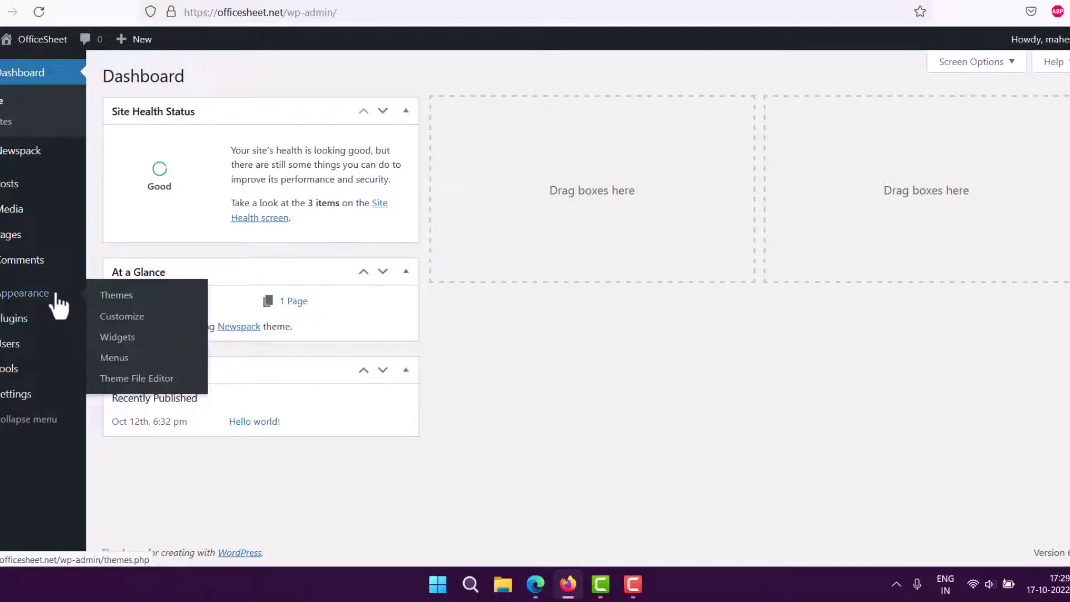
pyautogui.click(123, 301)
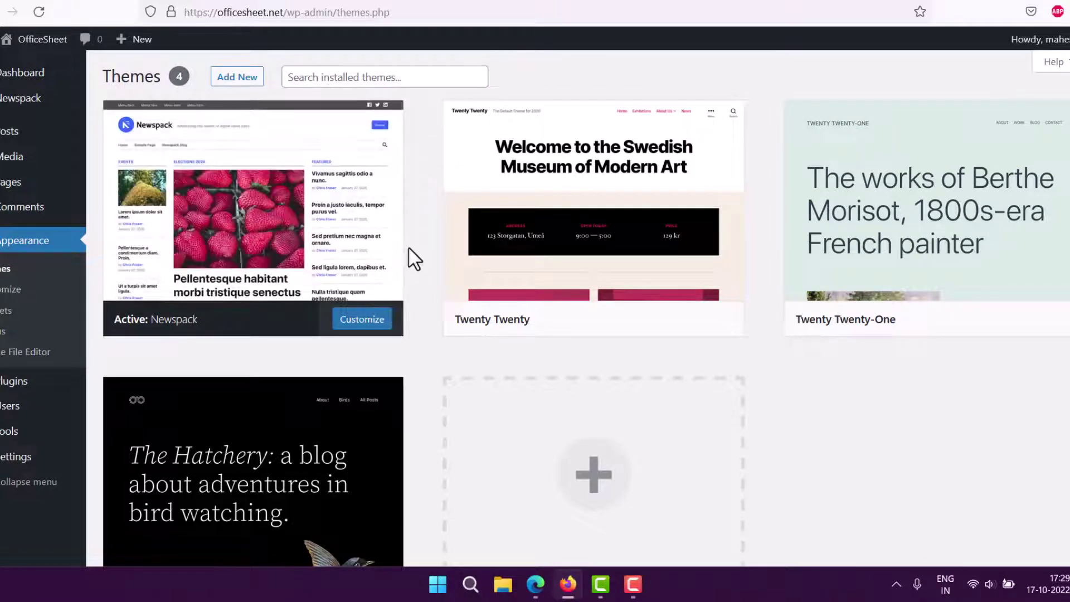
# - Open the Newspack wizard, choose Start a new site, and untick Install demo content
pyautogui.moveTo(6, 111)
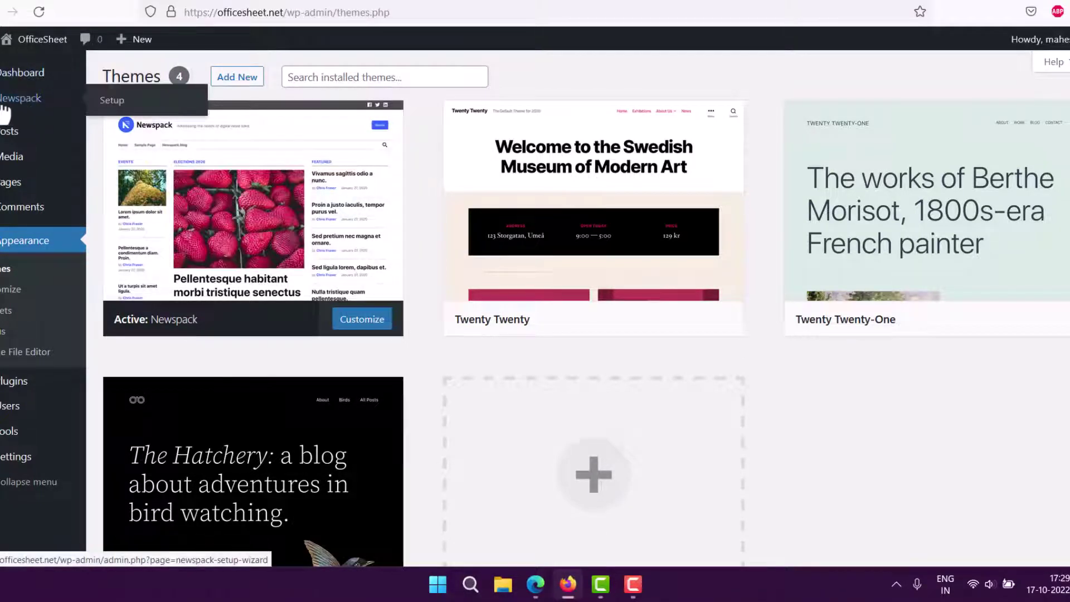
pyautogui.click(5, 110)
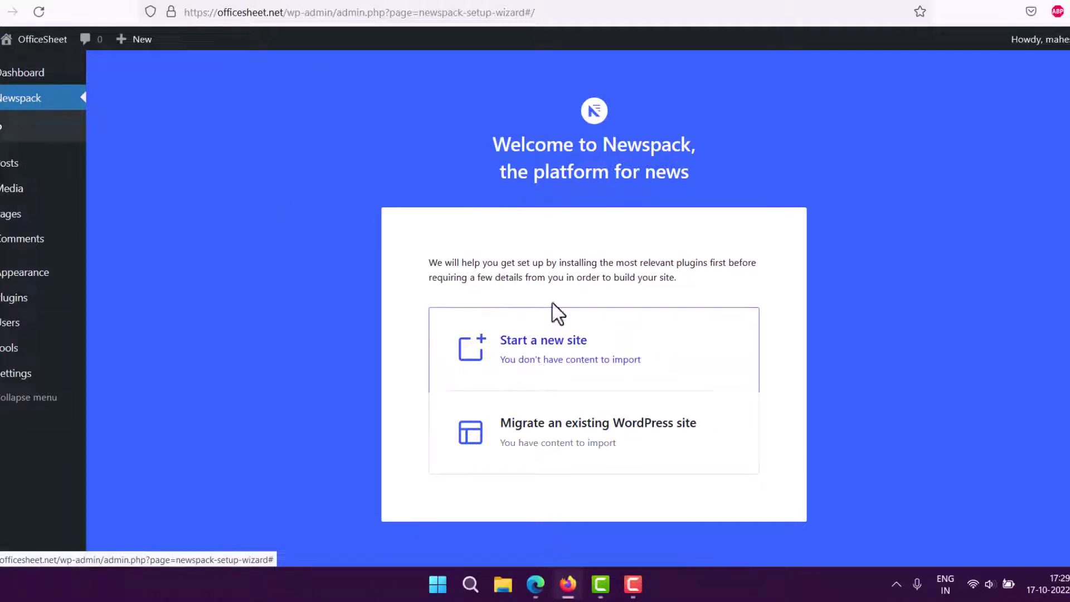
pyautogui.click(508, 363)
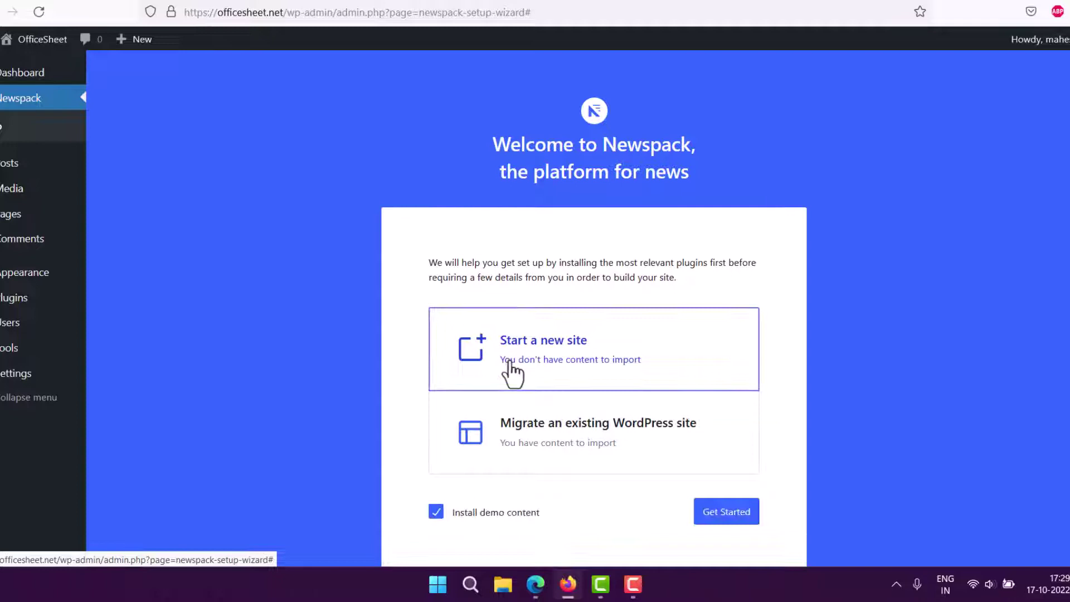
pyautogui.scroll(-2, 310, 358)
pyautogui.scroll(-1, 303, 346)
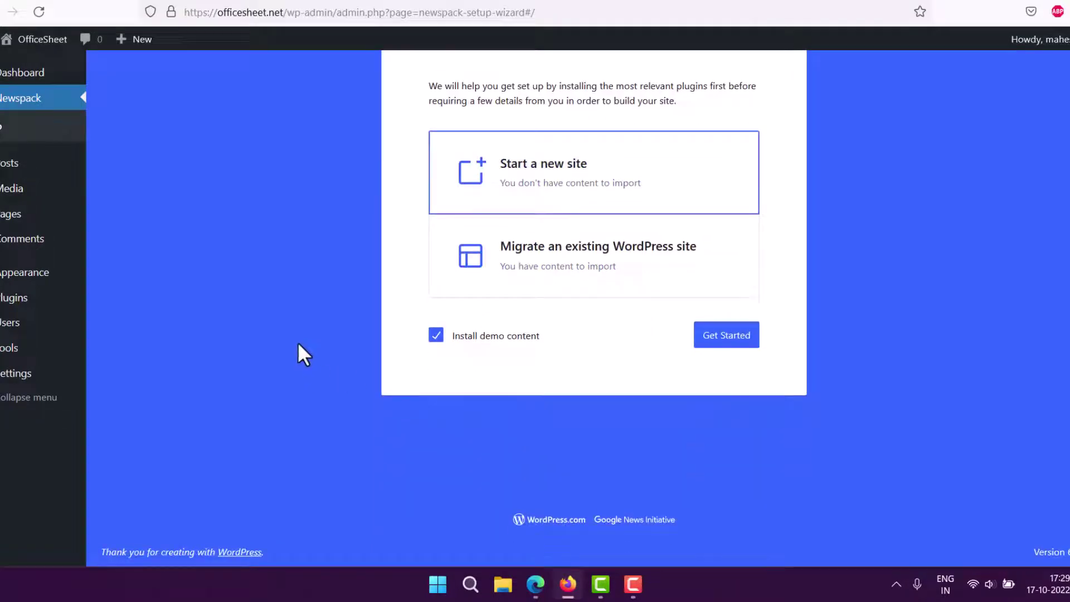
pyautogui.click(435, 336)
pyautogui.click(376, 333)
pyautogui.scroll(3, 361, 358)
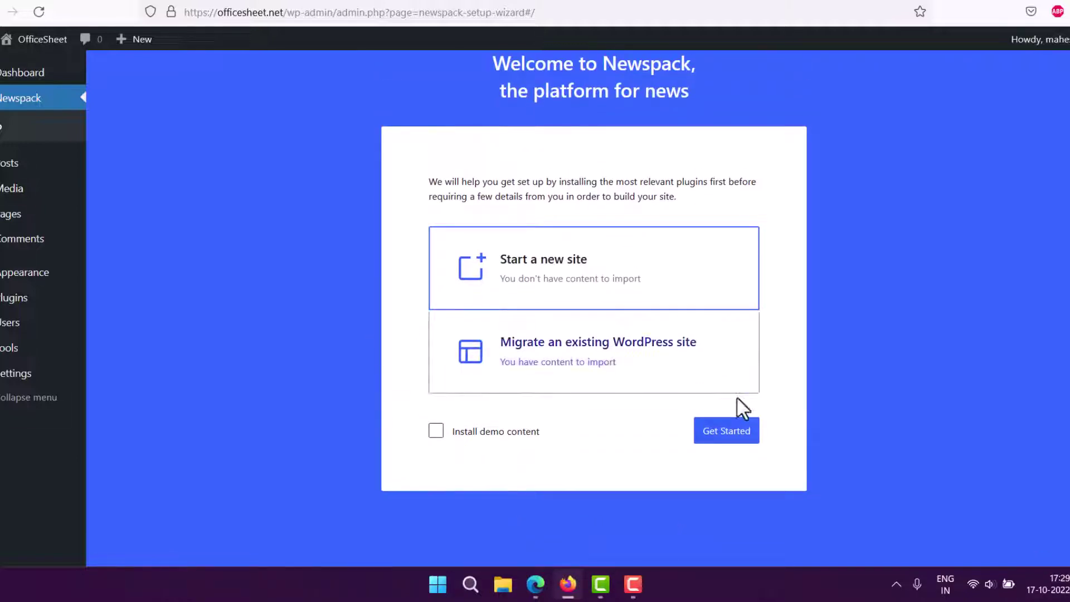
# - Press Get Started so Newspack begins installing its core plugins
pyautogui.click(728, 432)
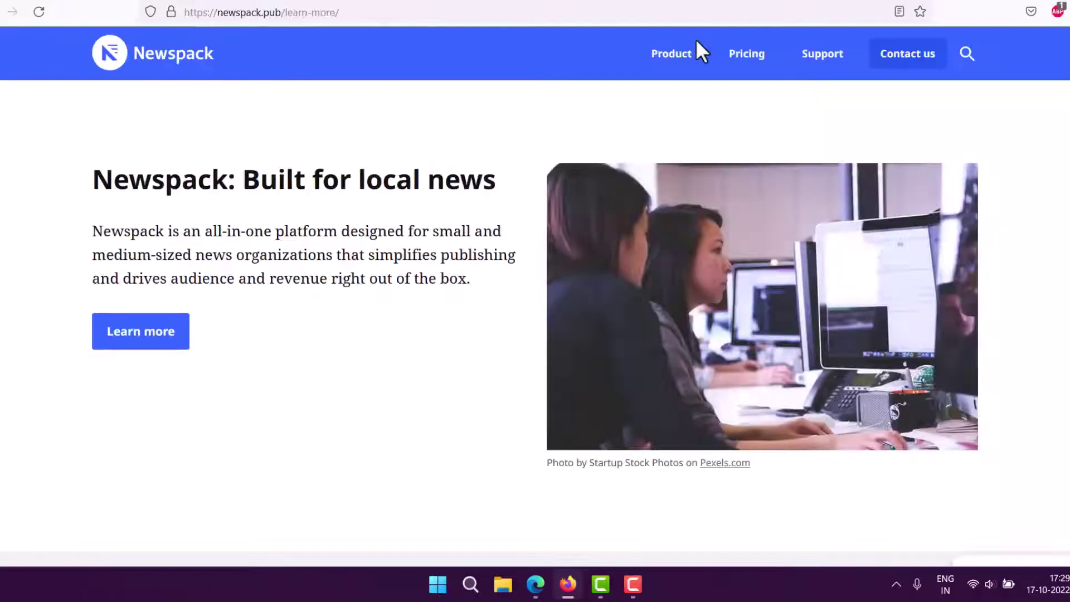
# - Go from Learn more through the Support page to the Newspack Themes documentation
pyautogui.click(166, 342)
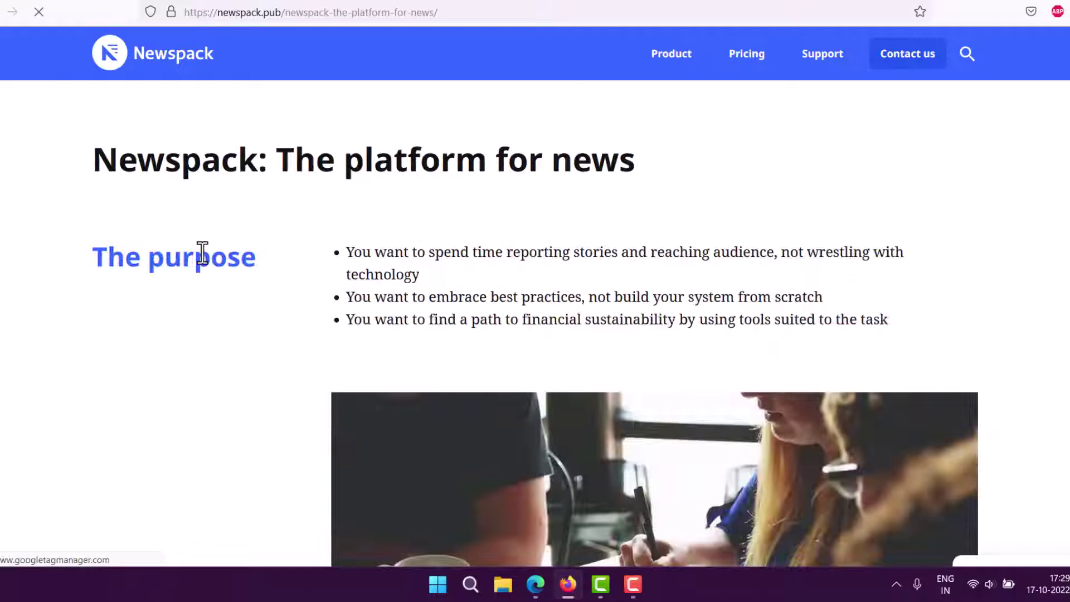
pyautogui.scroll(-5, 262, 301)
pyautogui.scroll(-3, 269, 305)
pyautogui.scroll(10, 268, 279)
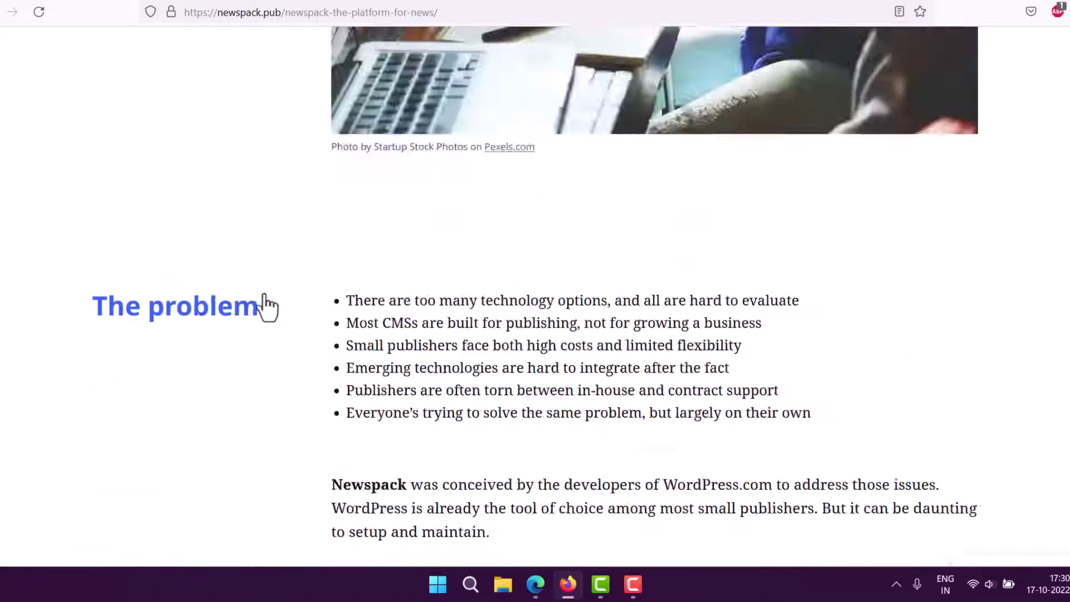
pyautogui.click(819, 56)
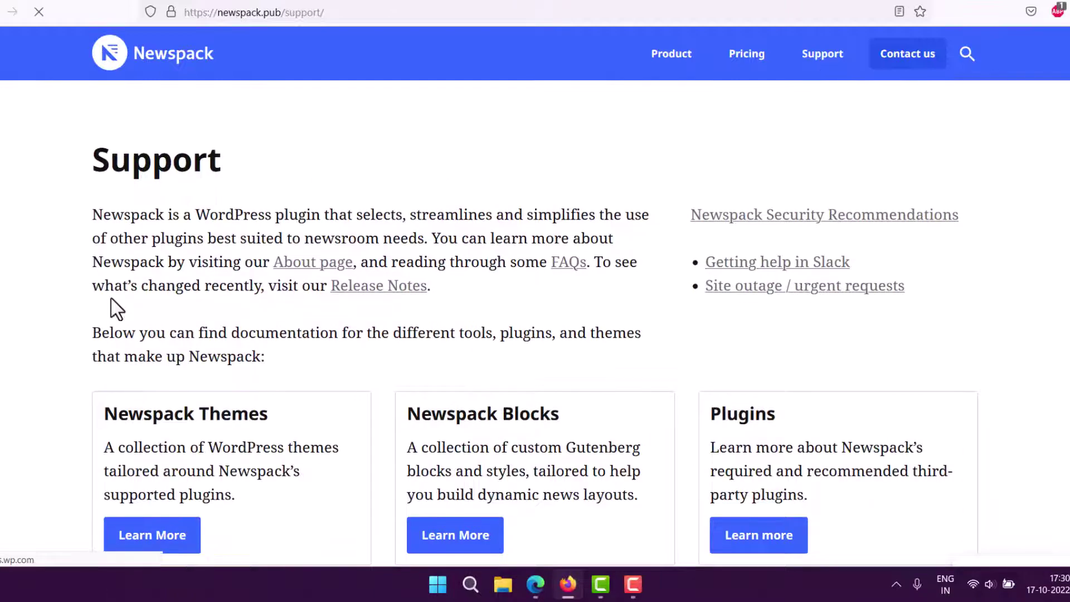
pyautogui.scroll(-3, 111, 298)
pyautogui.click(148, 351)
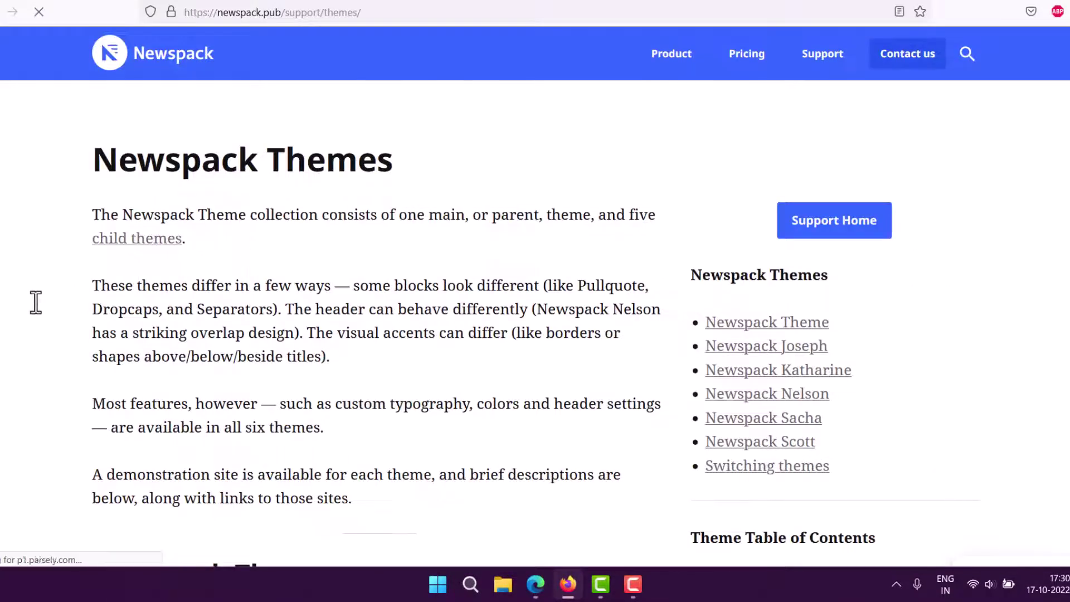
# - Read through the Newspack themes documentation, then return to the wizard's Settings step
pyautogui.scroll(-3, 34, 301)
pyautogui.scroll(-5, 32, 301)
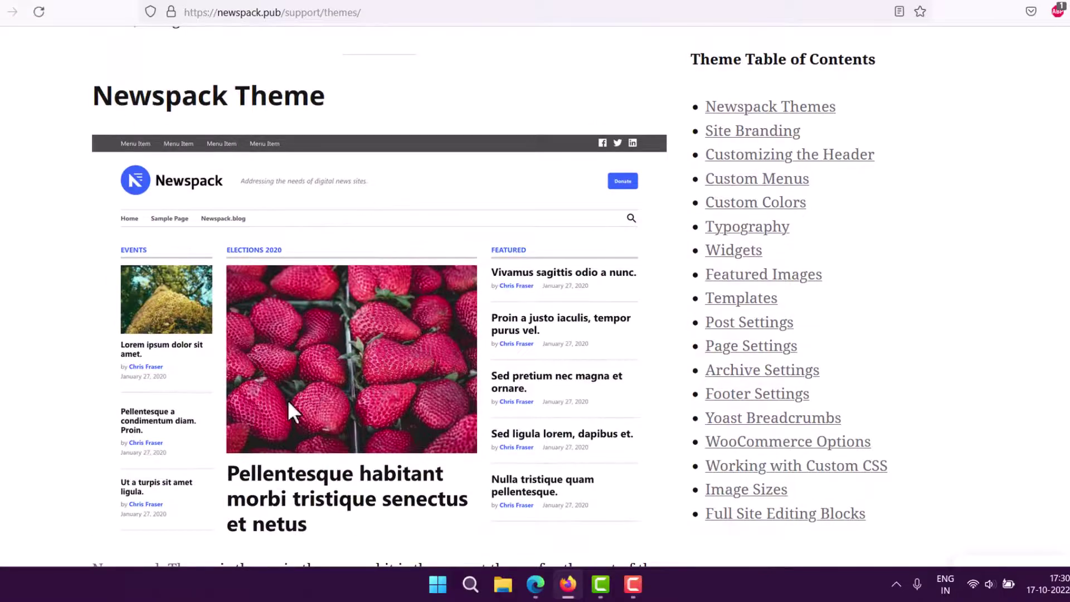
pyautogui.scroll(-10, 311, 279)
pyautogui.scroll(2, 237, 88)
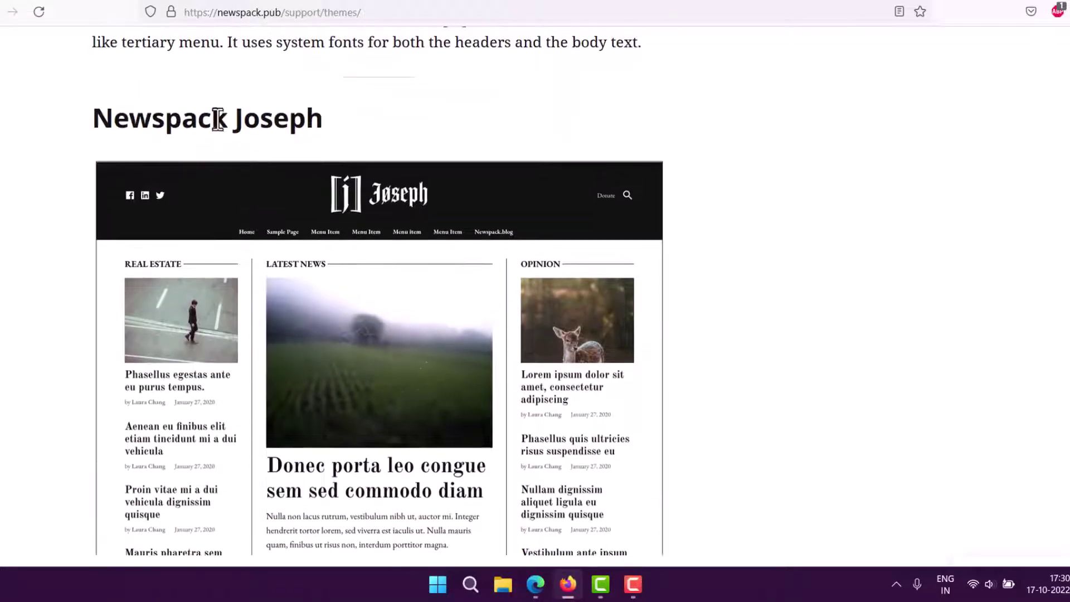
pyautogui.scroll(-15, 353, 249)
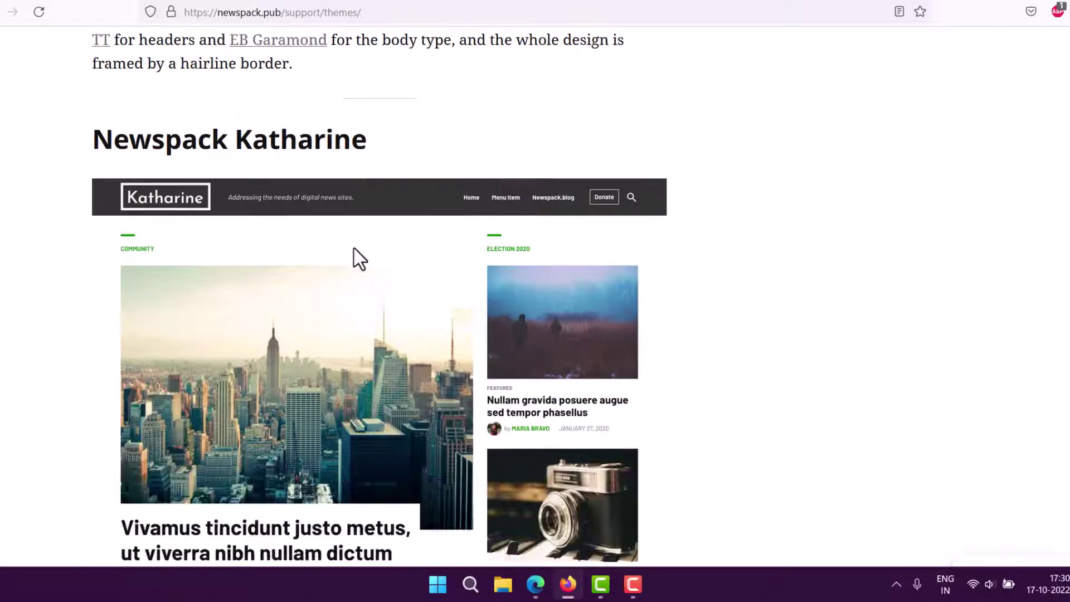
pyautogui.scroll(-20, 360, 258)
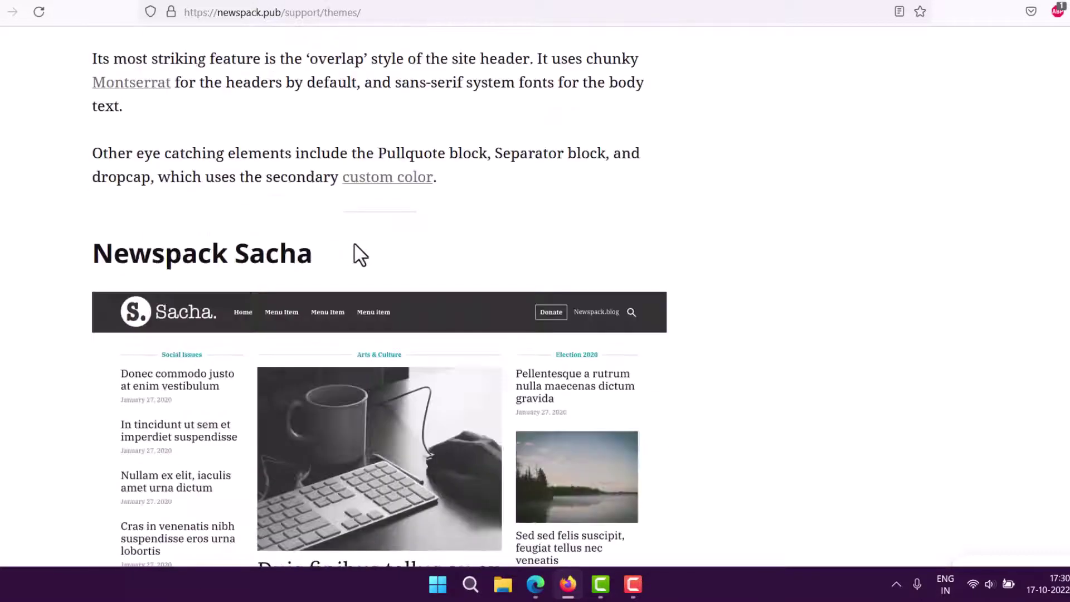
pyautogui.scroll(-17, 360, 255)
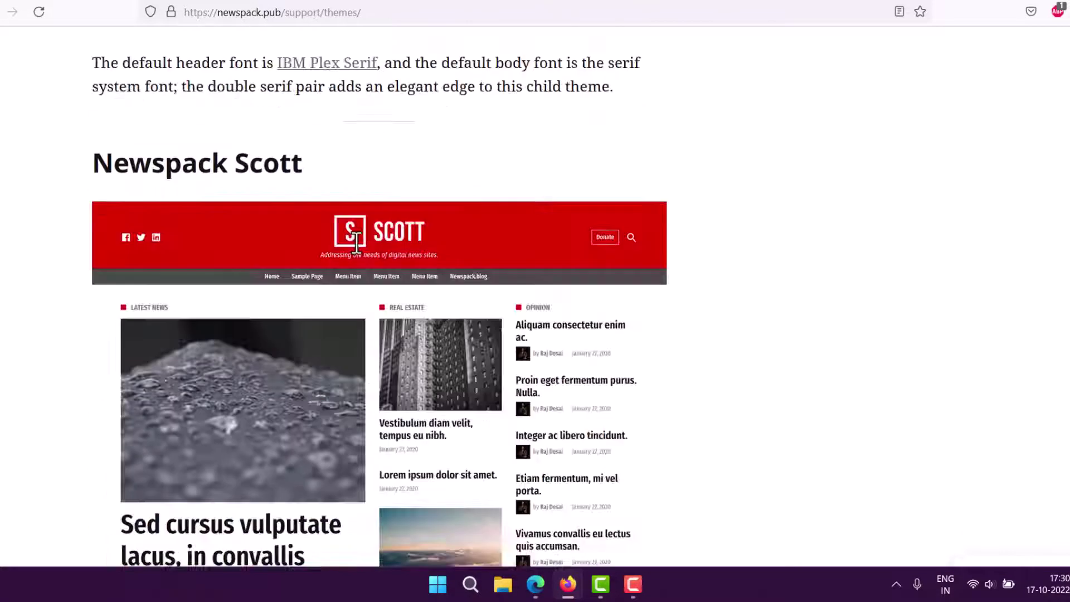
pyautogui.scroll(-12, 107, 286)
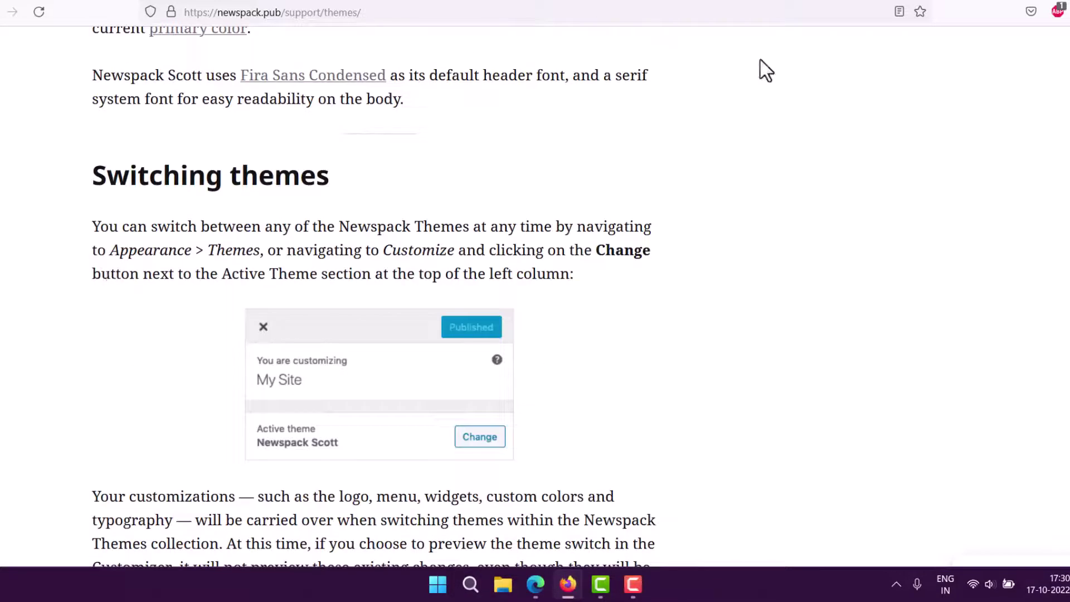
pyautogui.click(867, 2)
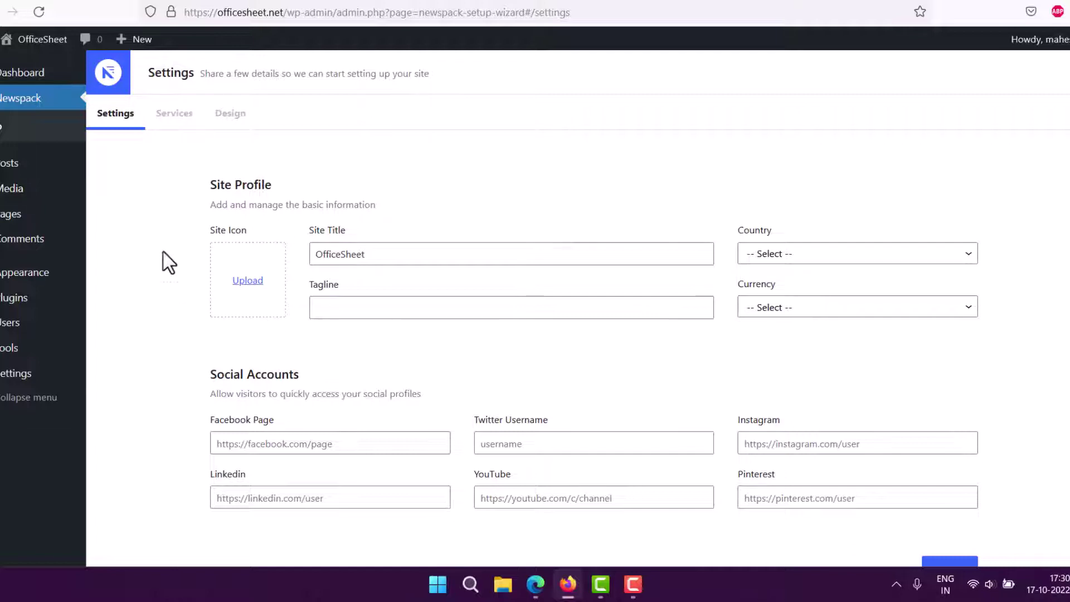
# - Continue from the Settings step with all Social Accounts fields left blank
pyautogui.scroll(-1, 202, 294)
pyautogui.scroll(-3, 184, 290)
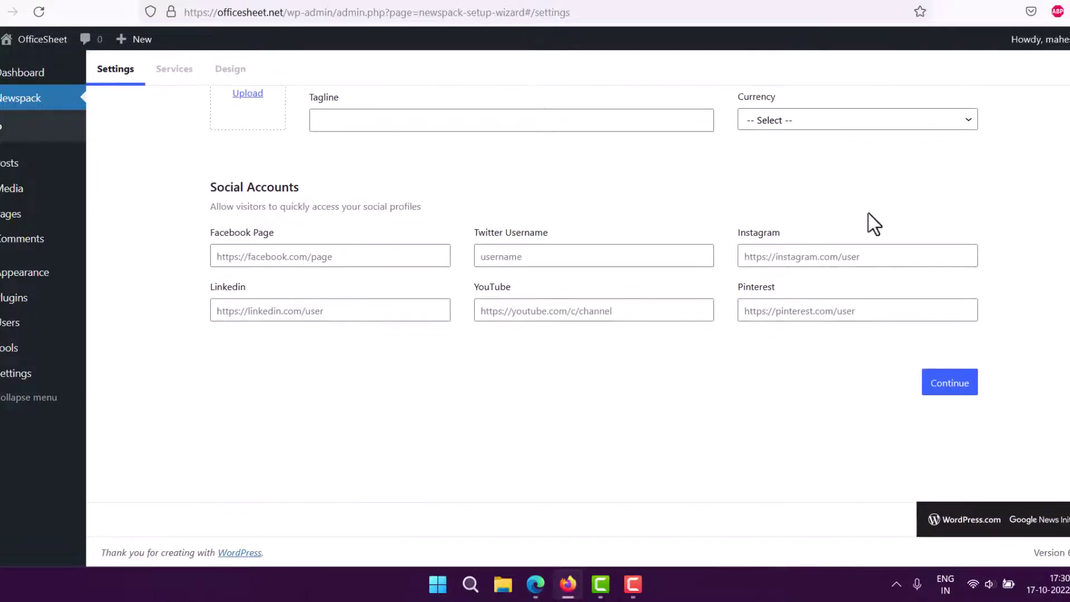
pyautogui.click(943, 383)
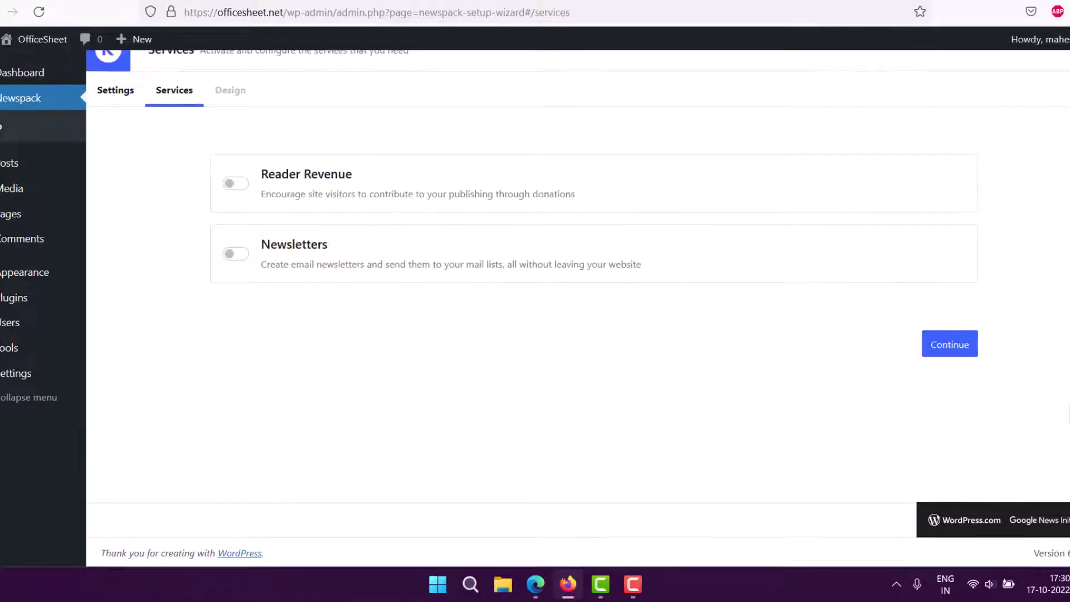
# - Switch Reader Revenue on to view its Publishable and Secret Key fields, then off again
pyautogui.scroll(1, 312, 243)
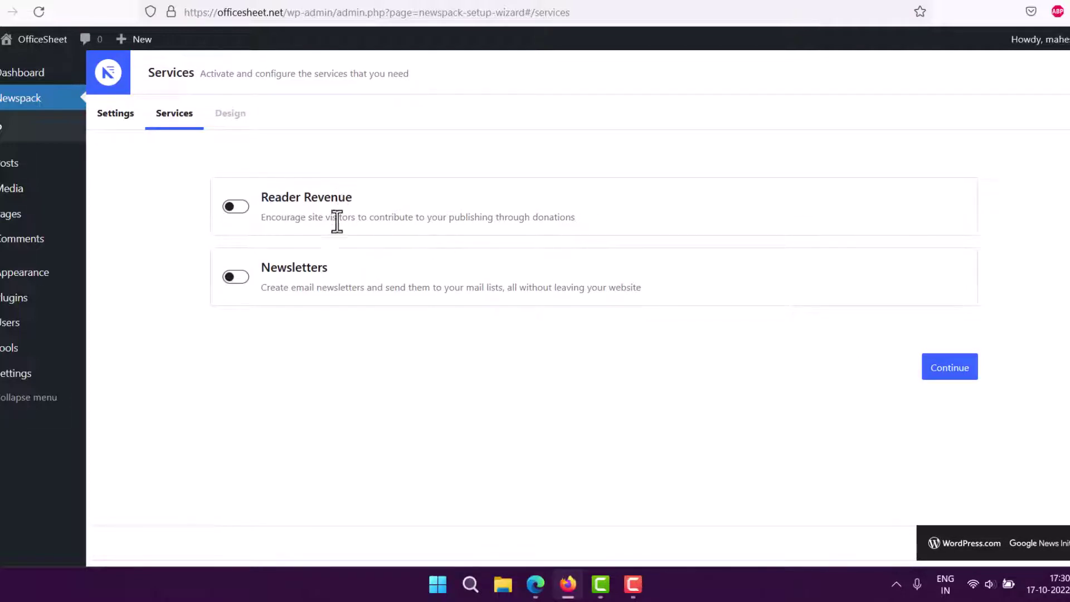
pyautogui.moveTo(330, 217); pyautogui.dragTo(578, 217)
pyautogui.click(578, 217)
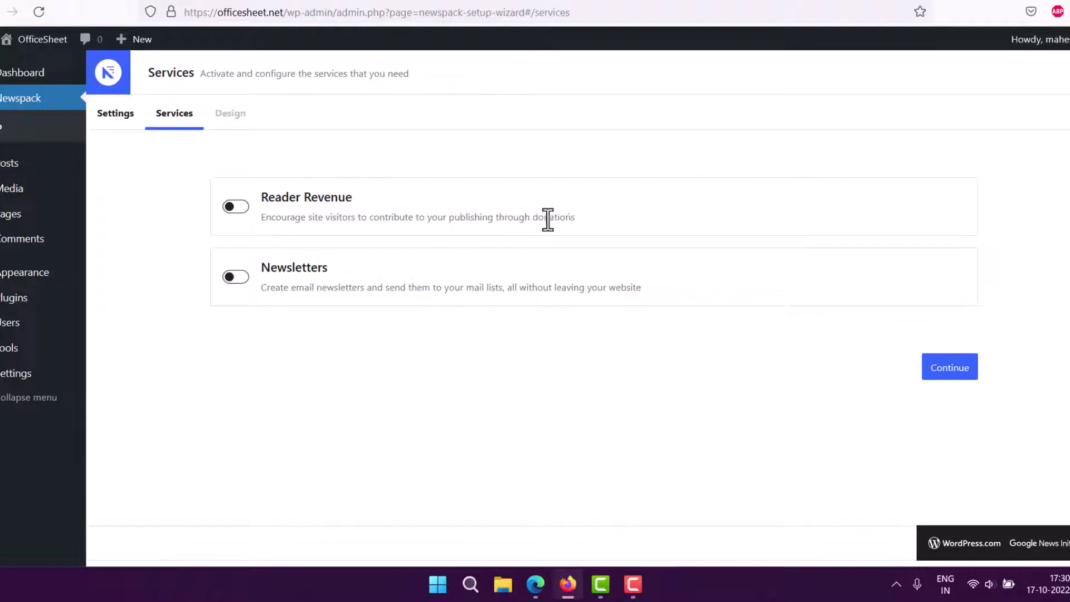
pyautogui.click(235, 207)
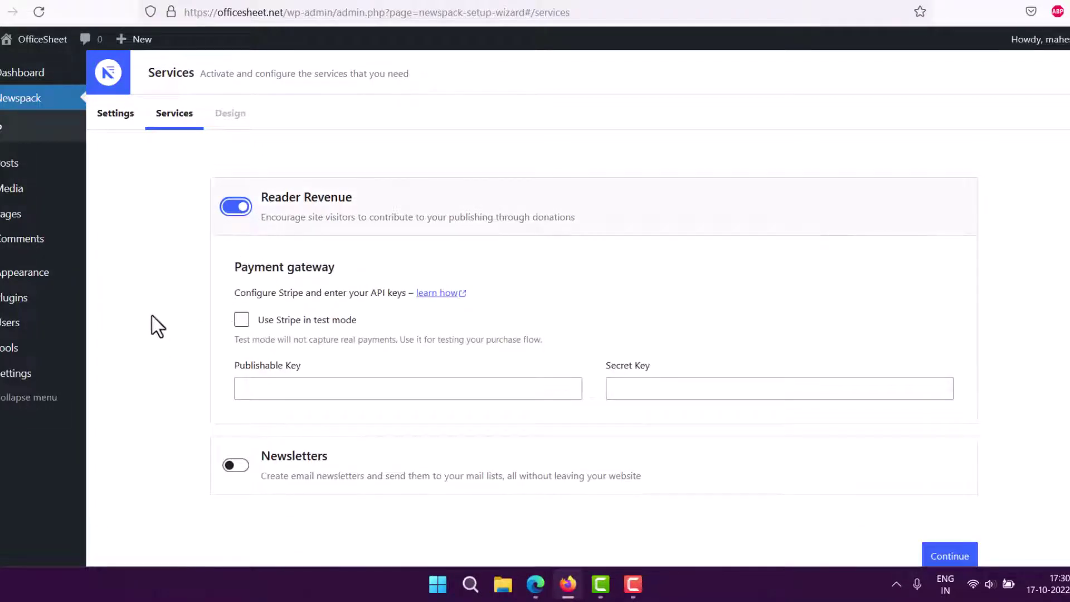
pyautogui.click(474, 388)
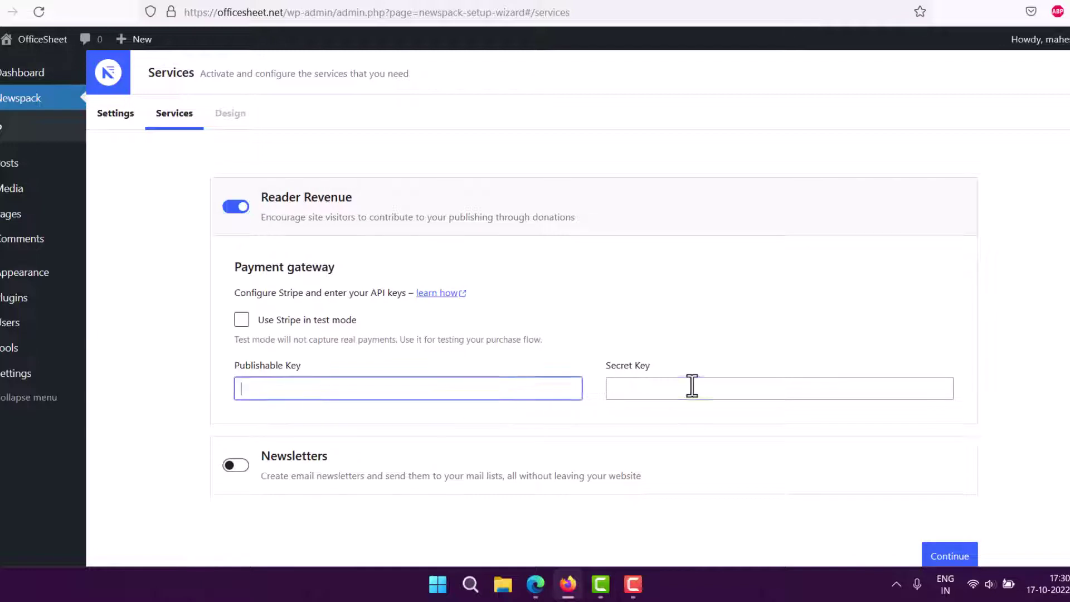
pyautogui.click(690, 386)
pyautogui.click(235, 208)
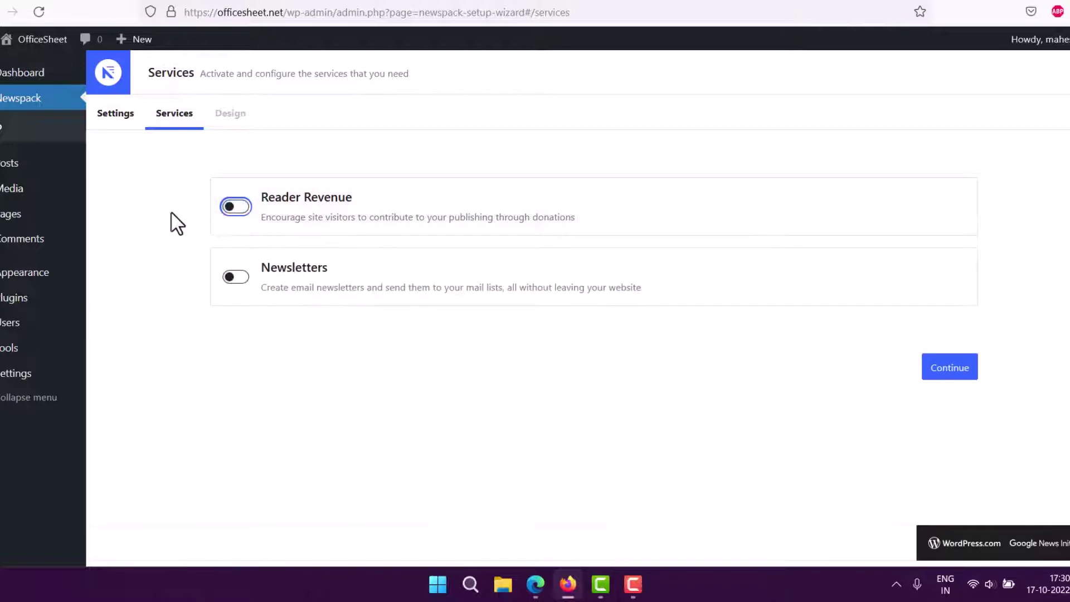
# - Switch Newsletters on to view the service provider list, then off without choosing one
pyautogui.click(237, 278)
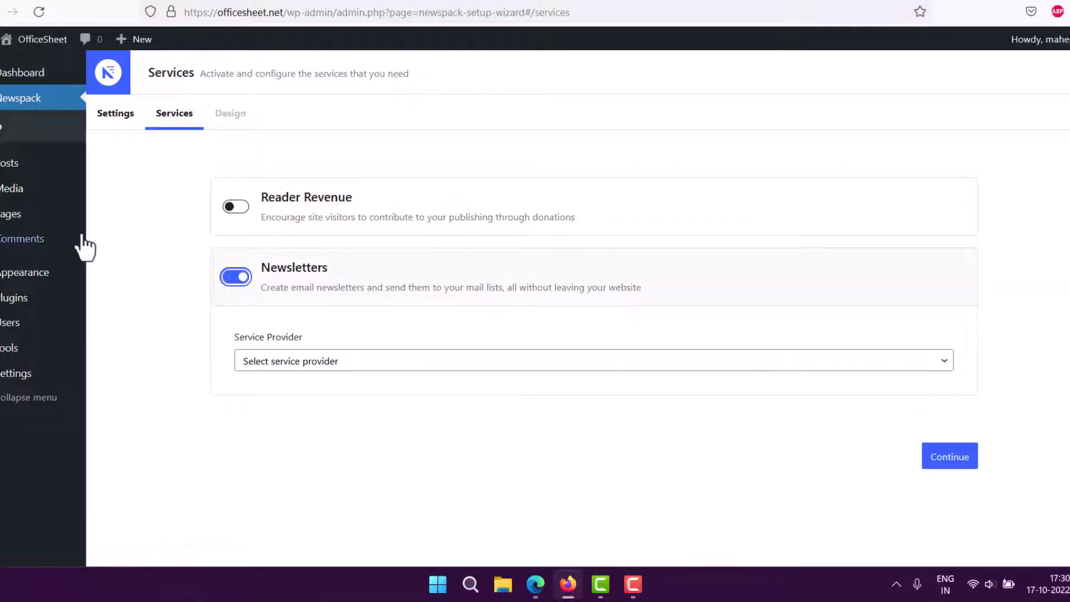
pyautogui.click(329, 363)
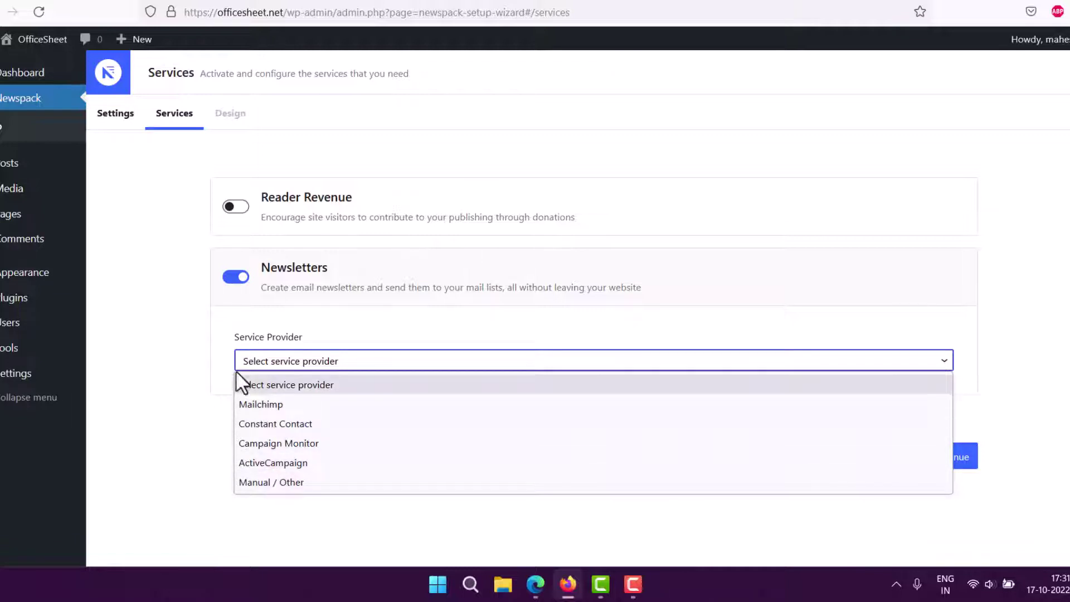
pyautogui.click(200, 295)
pyautogui.click(223, 277)
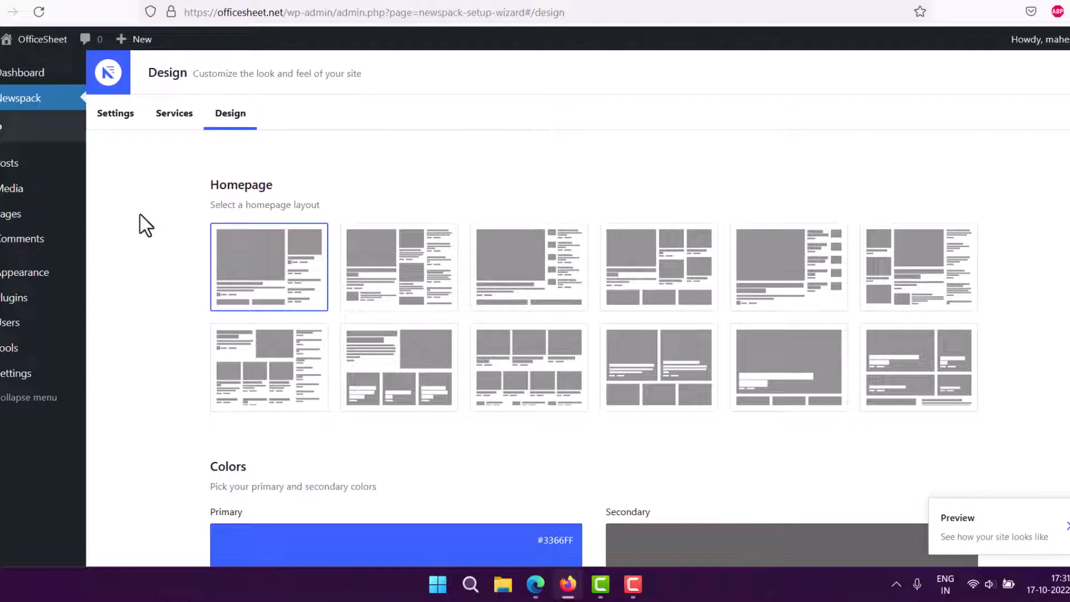
pyautogui.scroll(-2, 145, 225)
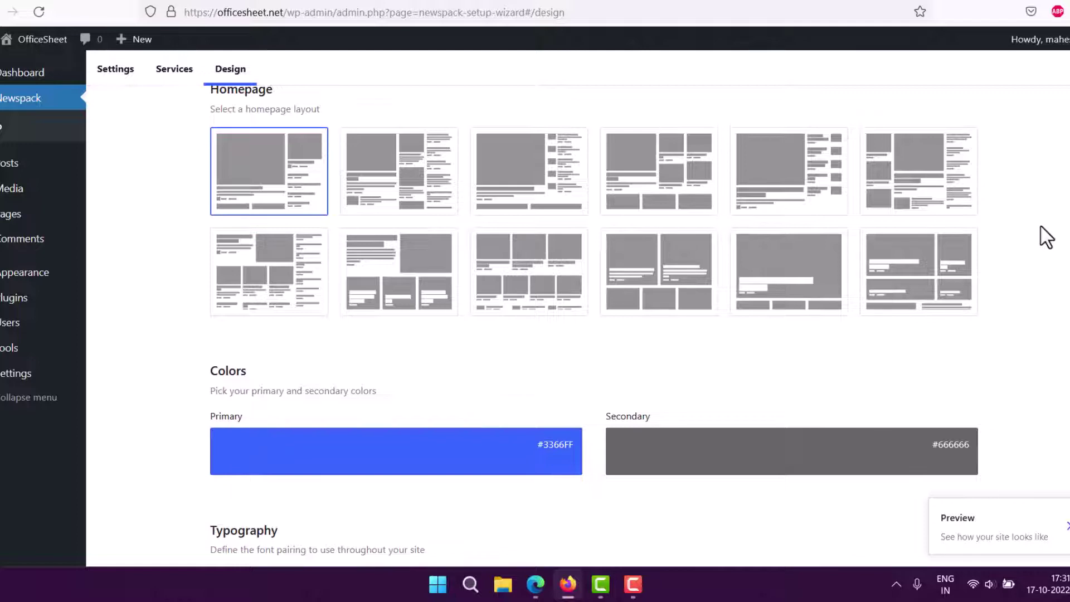
pyautogui.scroll(-4, 1047, 237)
pyautogui.moveTo(239, 199); pyautogui.dragTo(357, 199)
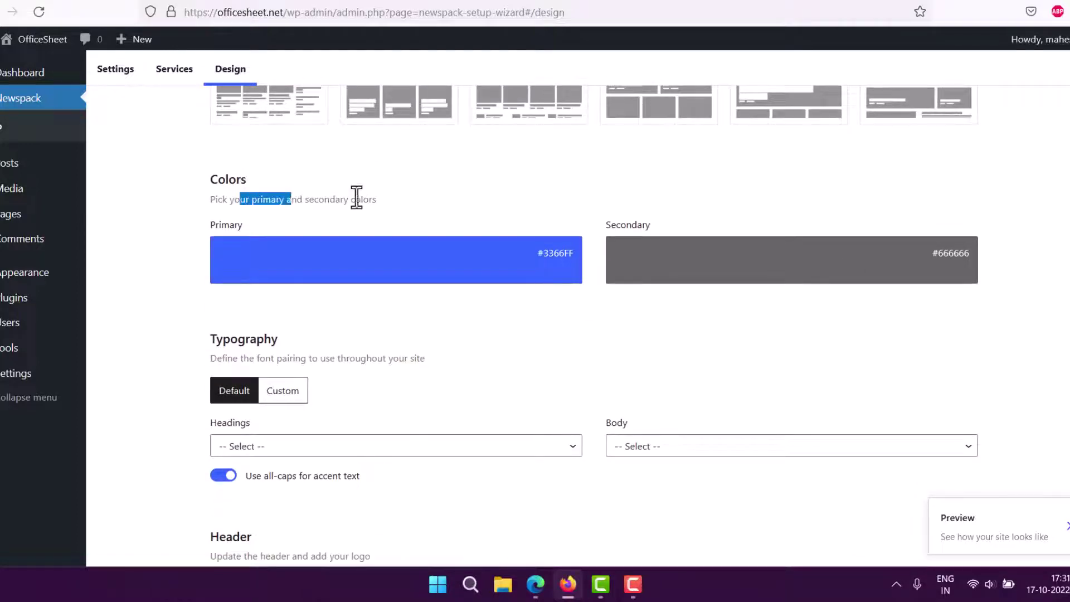
pyautogui.click(477, 203)
pyautogui.scroll(-2, 795, 275)
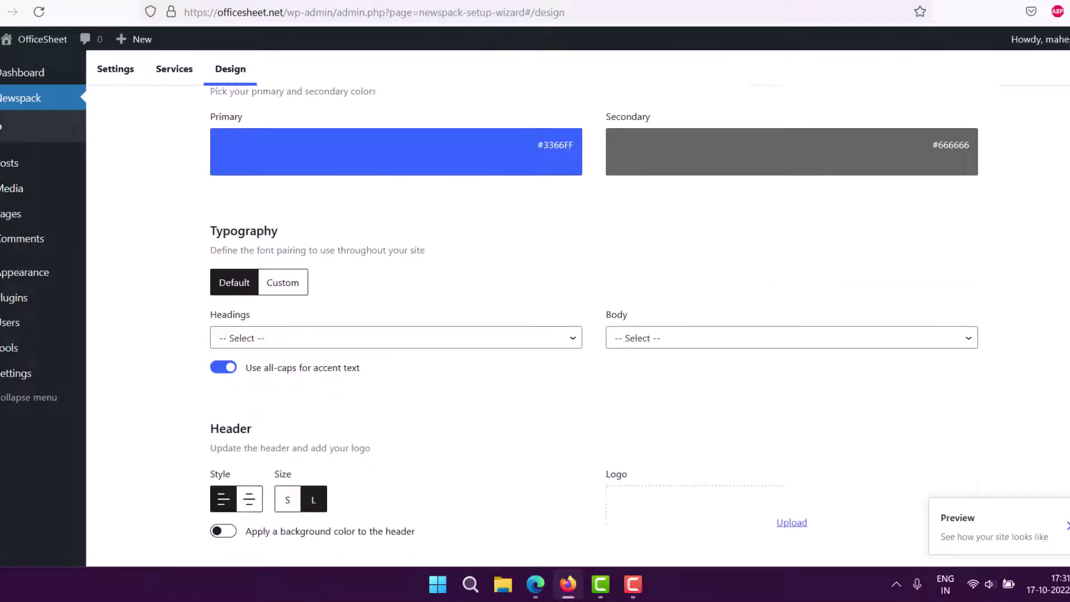
pyautogui.scroll(-2, 349, 223)
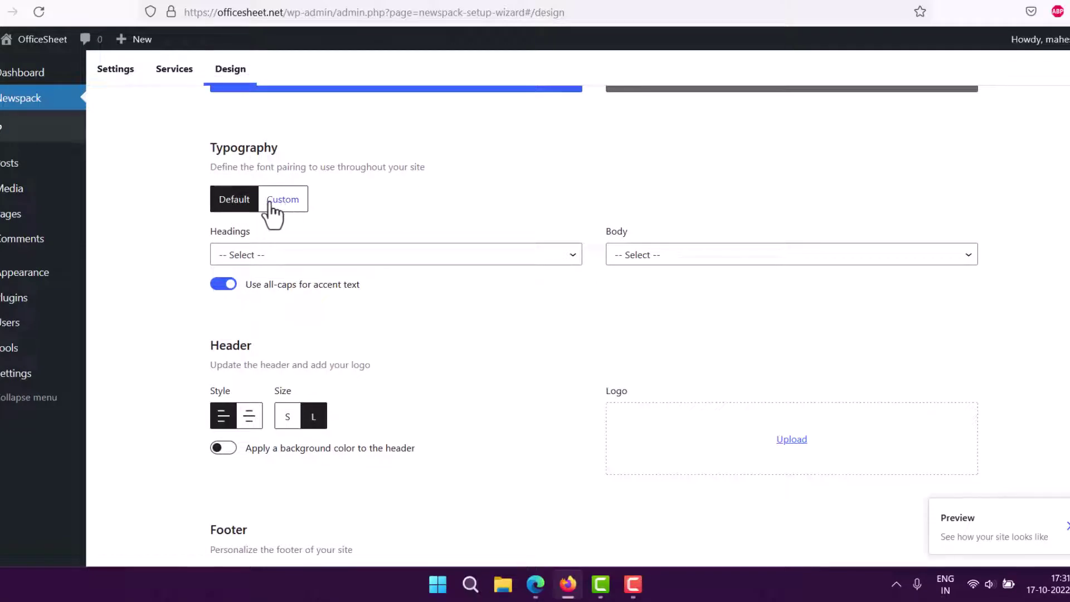
pyautogui.click(291, 256)
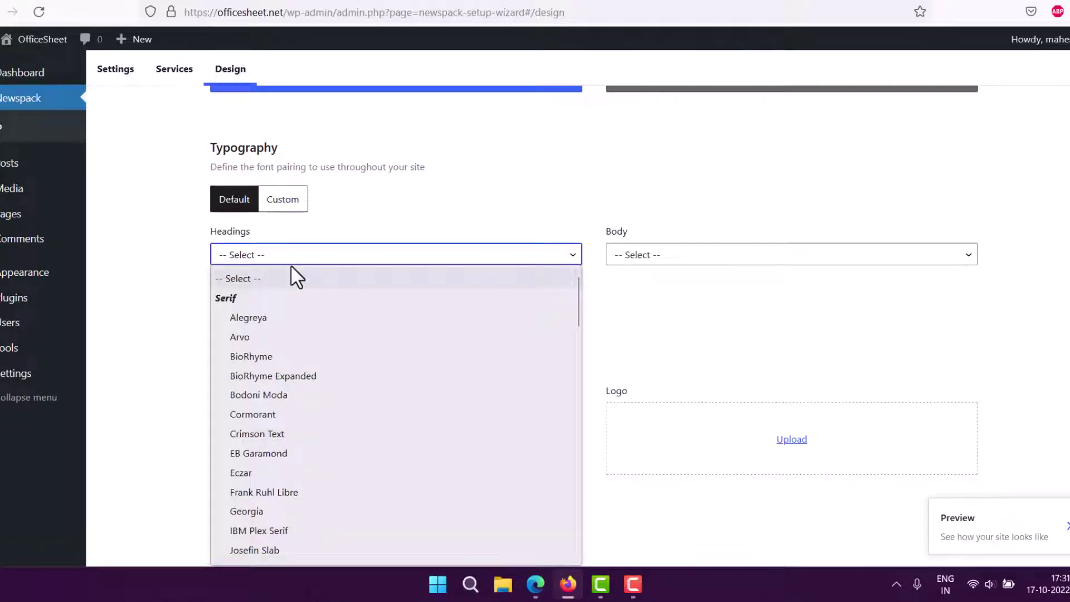
pyautogui.click(414, 216)
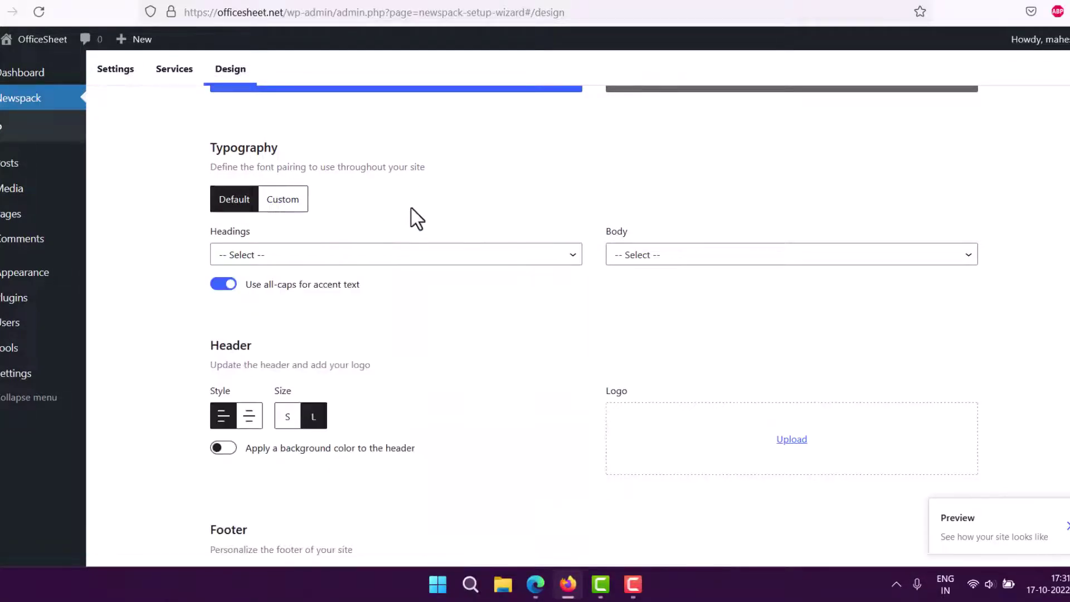
pyautogui.scroll(-3, 508, 240)
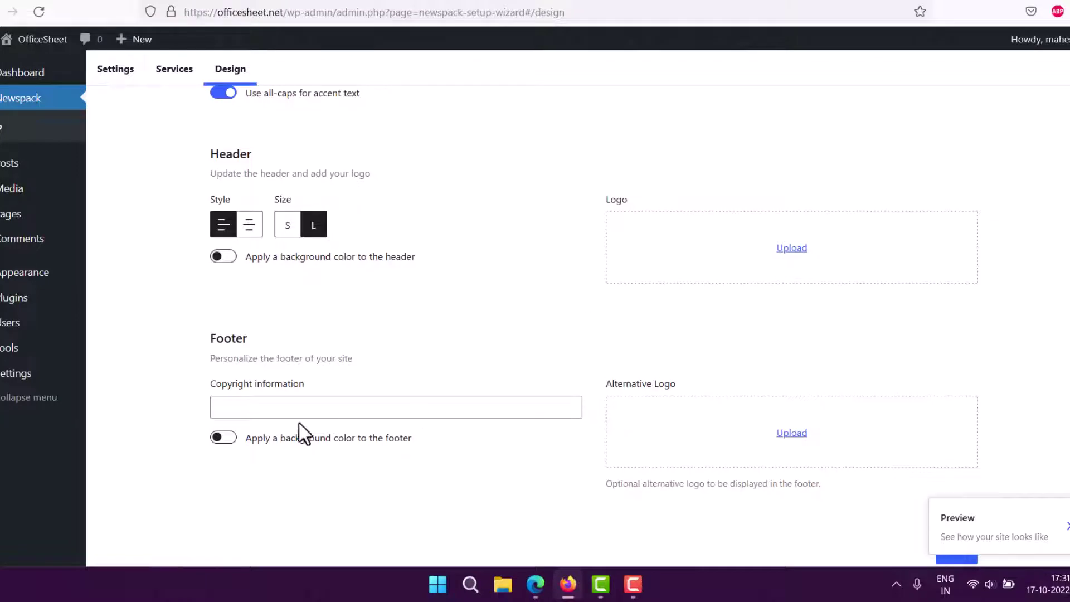
pyautogui.click(289, 408)
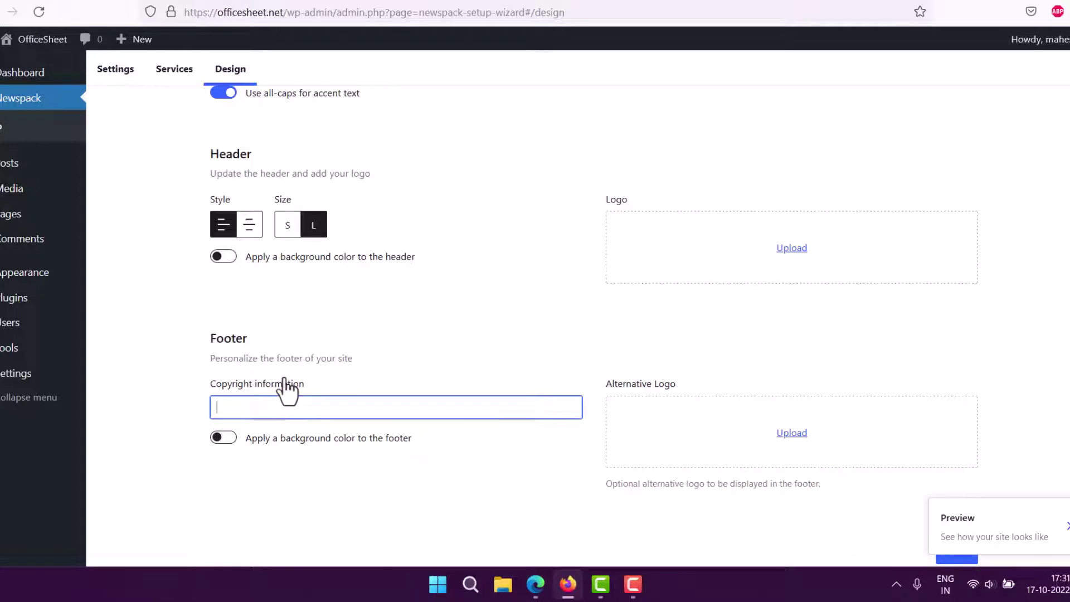
pyautogui.scroll(-3, 323, 365)
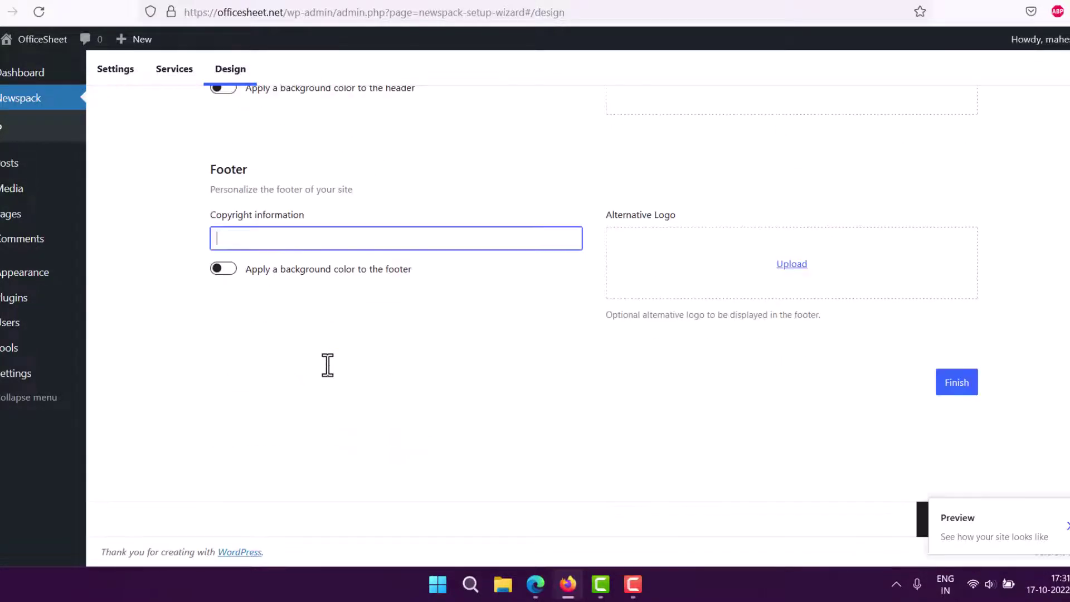
# - Finish the Newspack wizard and open Visit Site in a new browser tab
pyautogui.click(955, 391)
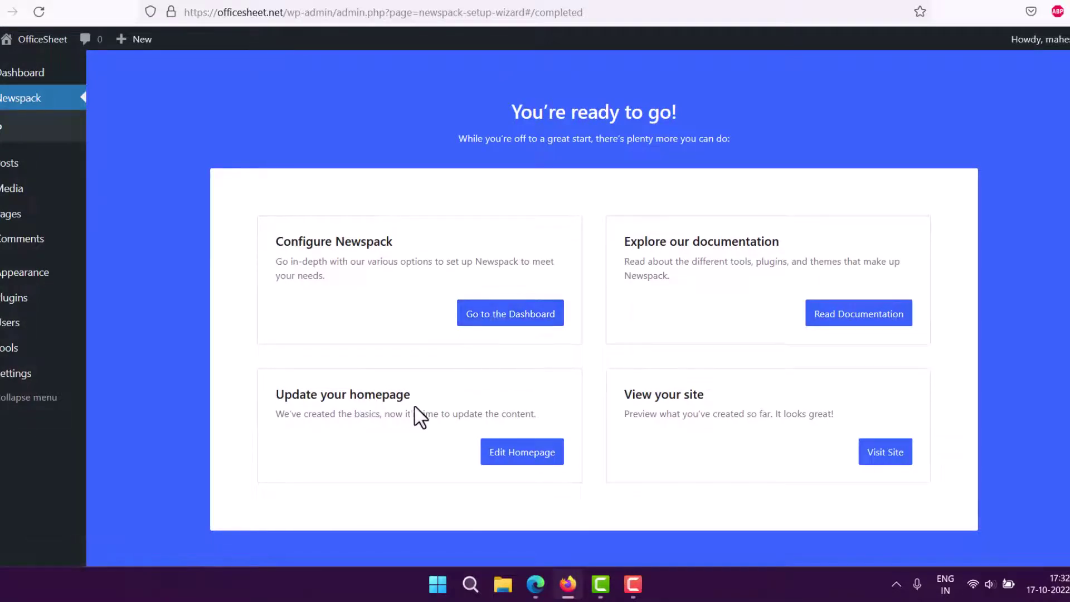
pyautogui.rightClick(895, 460)
pyautogui.click(922, 254)
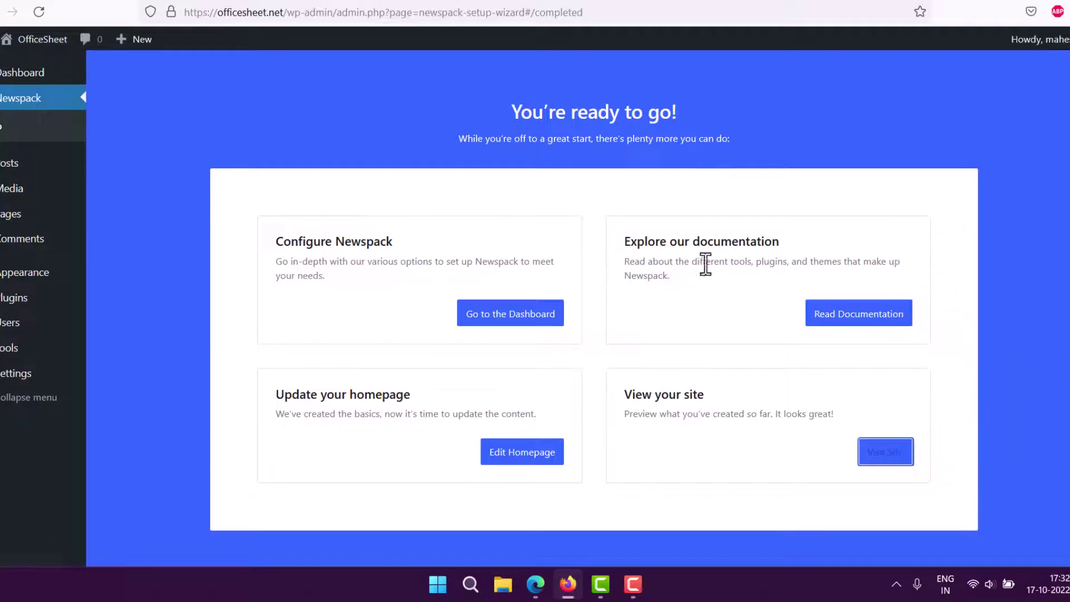
# - Switch to the new tab showing the live OfficeSheet homepage in the Newspack theme
pyautogui.moveTo(648, 262); pyautogui.dragTo(699, 290)
pyautogui.click(701, 291)
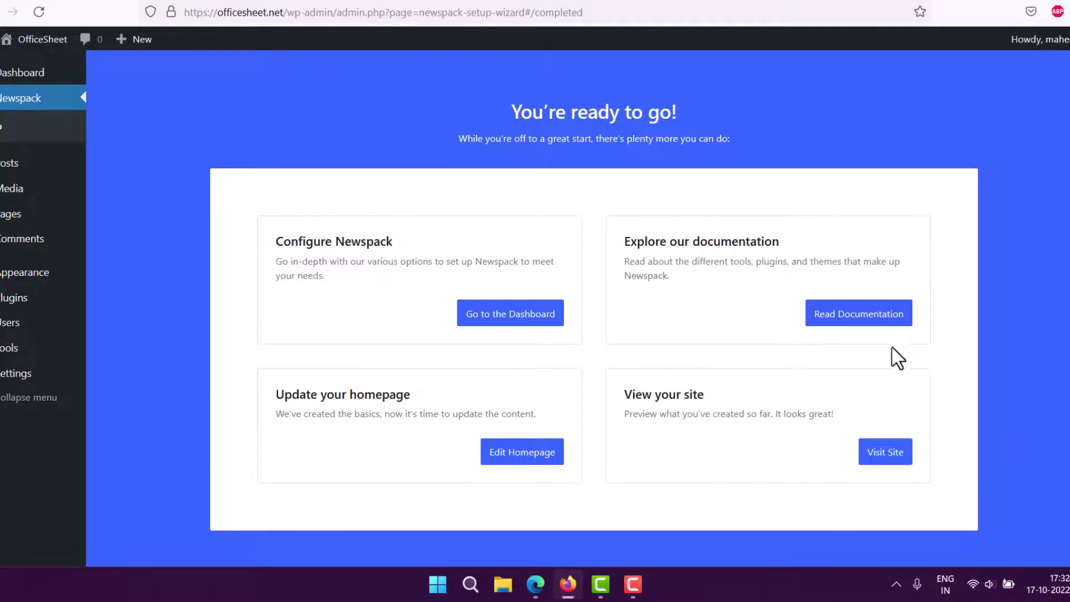
pyautogui.click(878, 1)
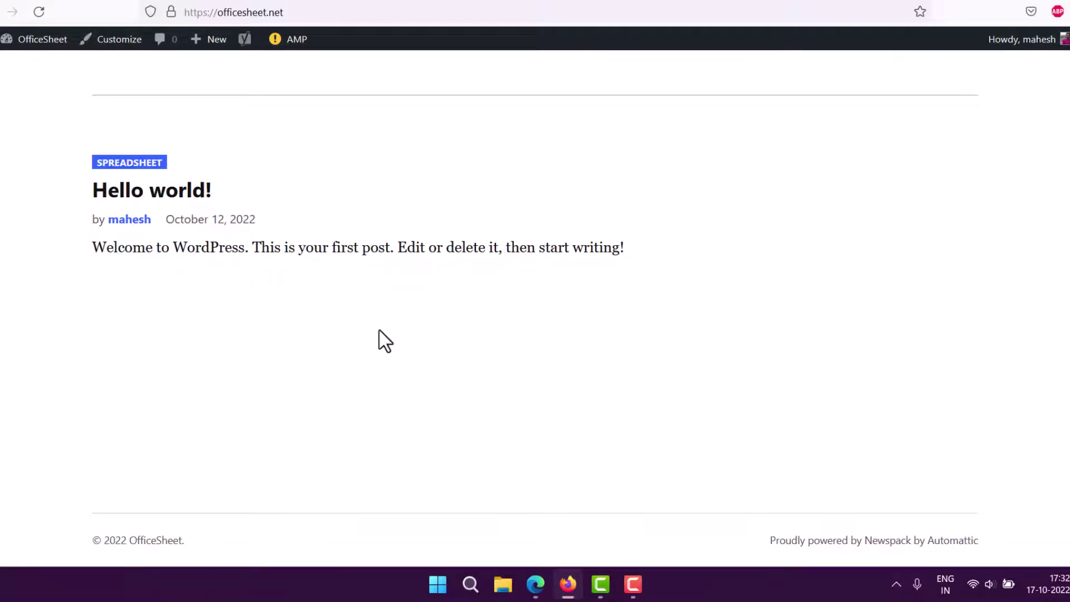
# - View the Hello world! post on the live site, then go back to the newspack.pub themes tab
pyautogui.click(103, 195)
pyautogui.scroll(-5, 37, 224)
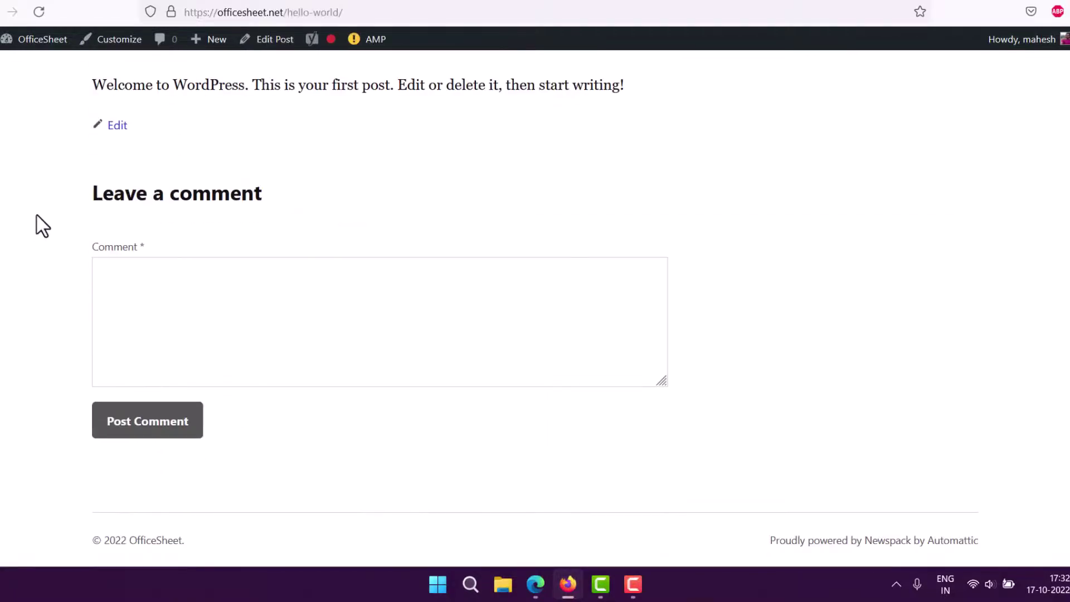
pyautogui.scroll(5, 44, 224)
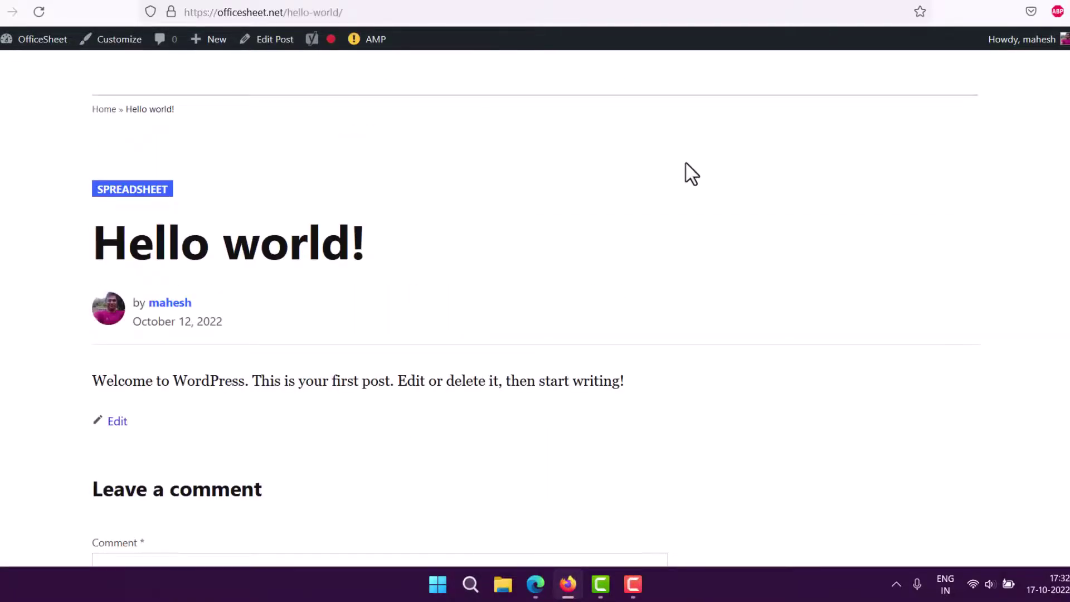
pyautogui.click(609, 17)
# - Return to the newspack.pub homepage, 'The platform for news', via the logo and scroll through it
pyautogui.scroll(-20, 571, 111)
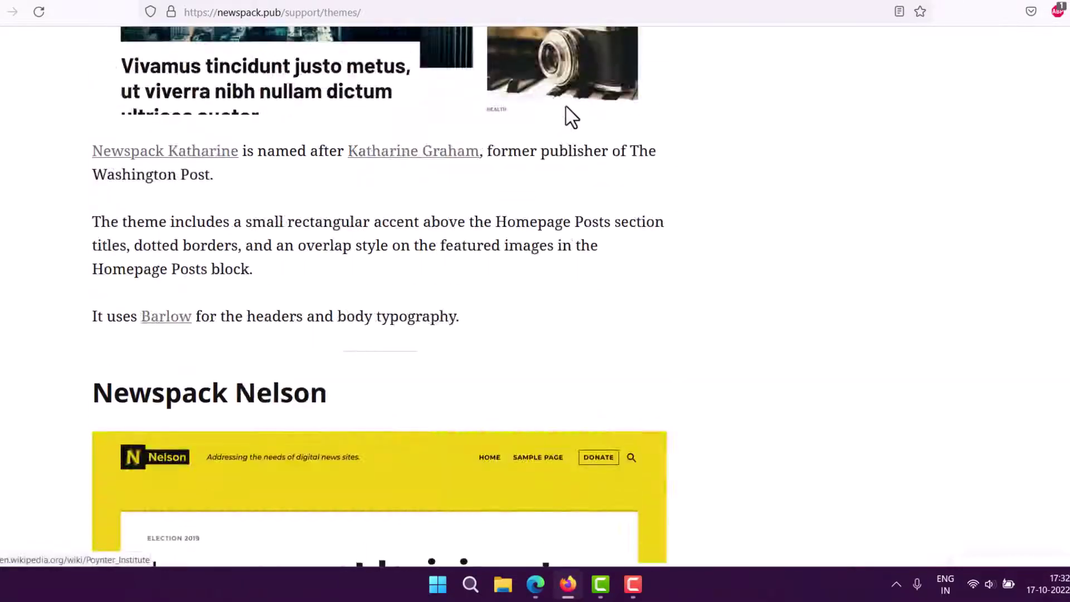
pyautogui.scroll(15, 572, 117)
pyautogui.click(193, 64)
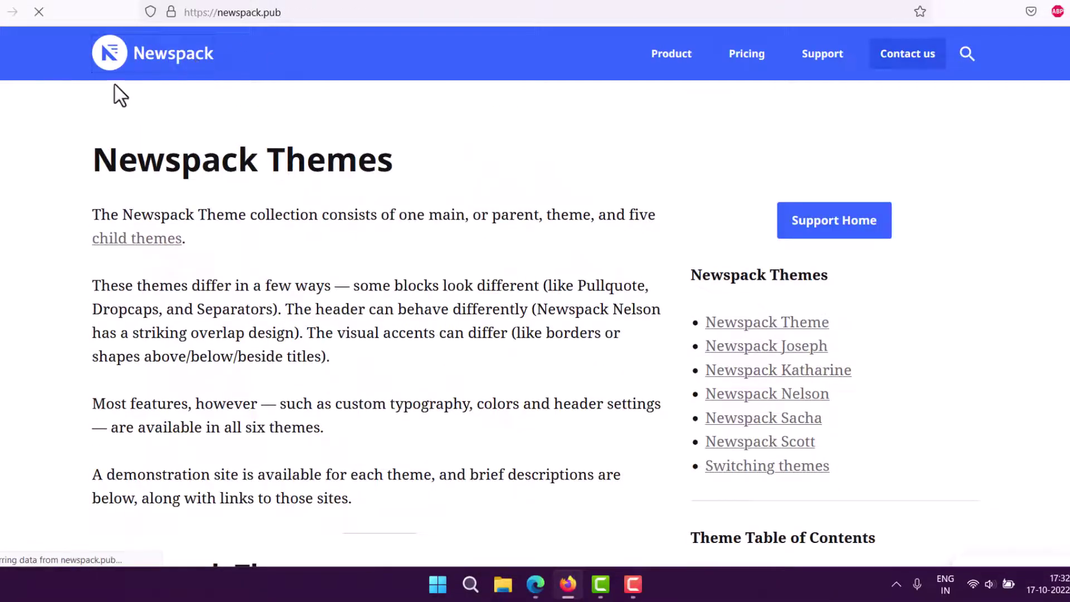
pyautogui.scroll(-7, 789, 181)
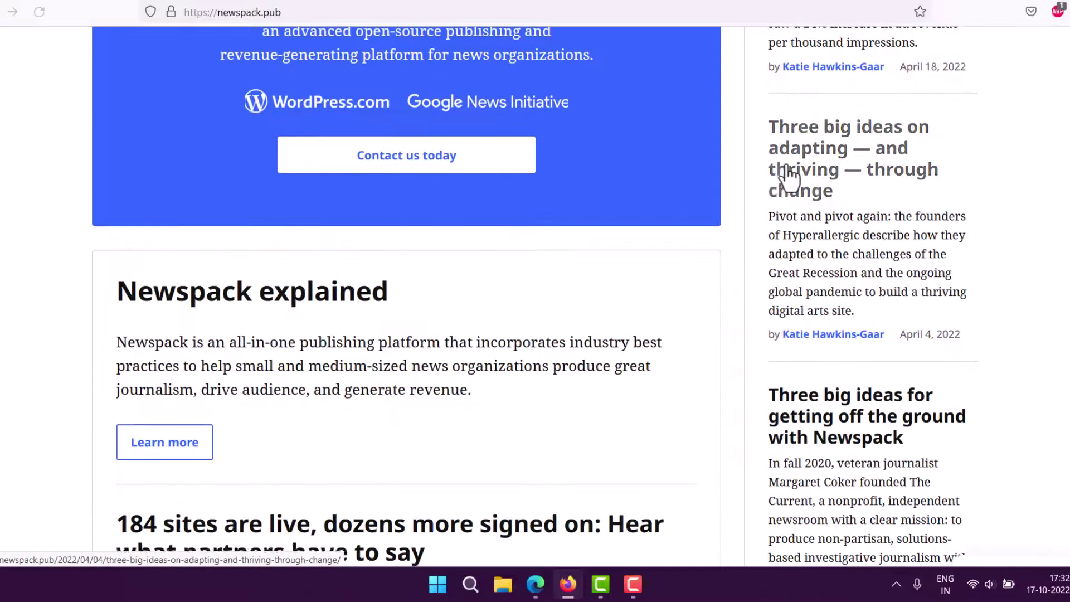
pyautogui.scroll(2, 745, 151)
pyautogui.scroll(-10, 747, 150)
pyautogui.scroll(-8, 747, 150)
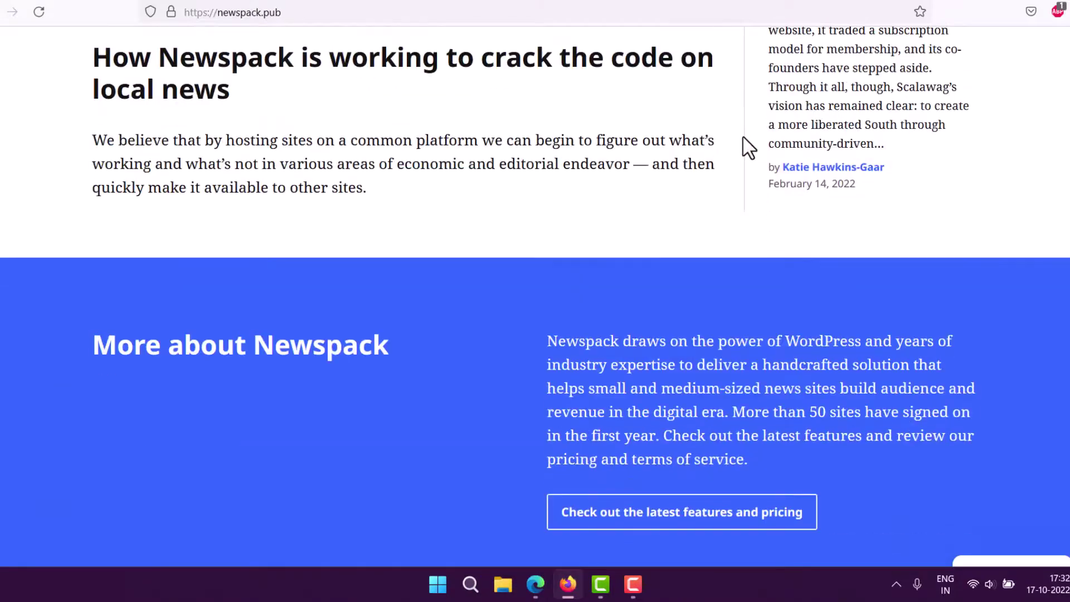
pyautogui.scroll(20, 693, 136)
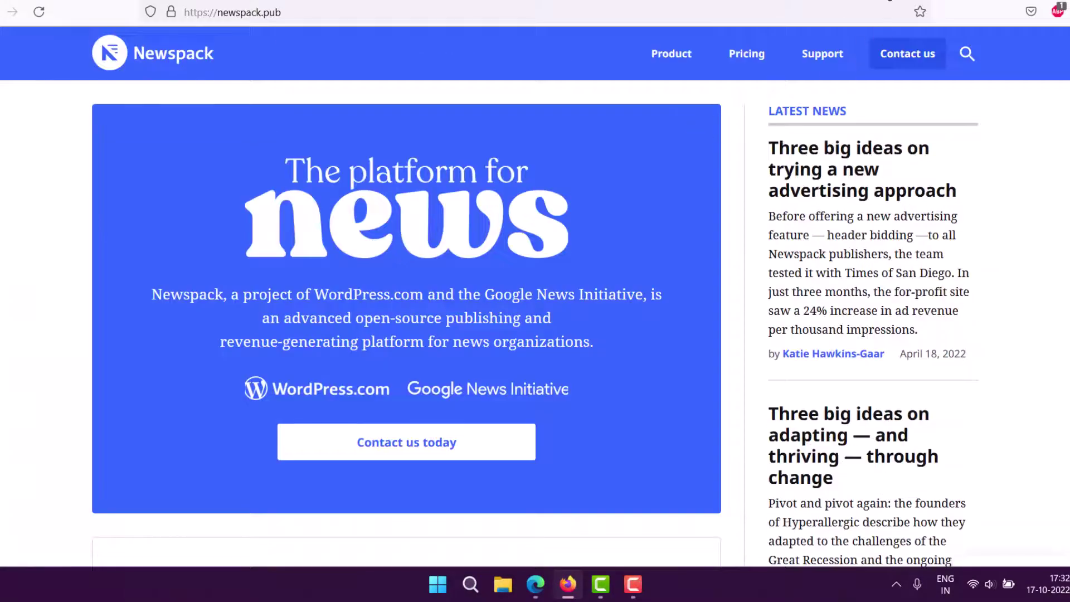
# - Switch back to the live OfficeSheet 'Hello world!' post displayed in the Newspack theme
pyautogui.click(929, 2)
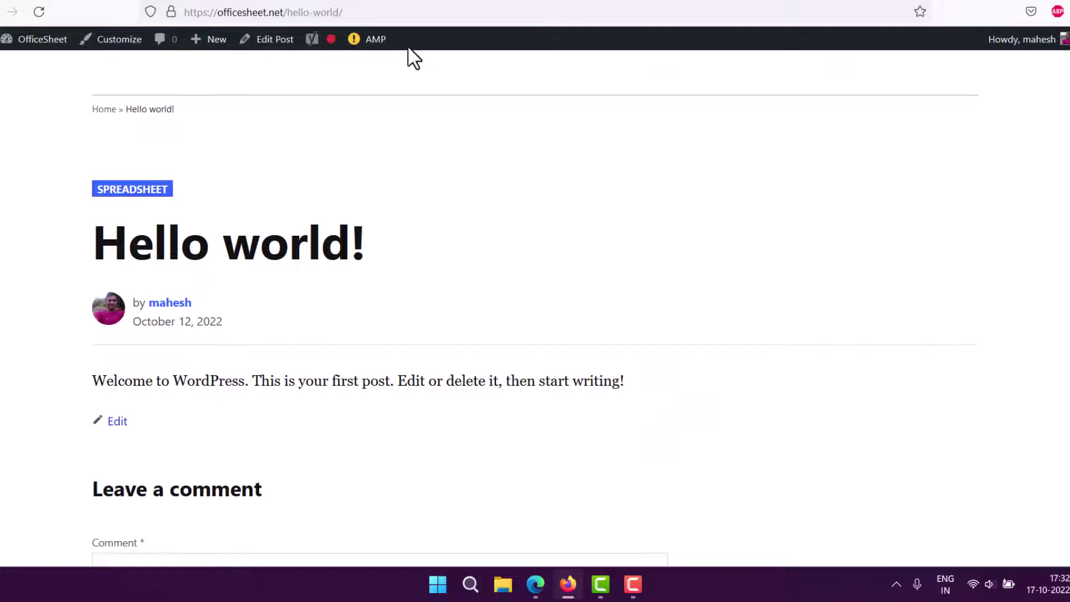
pyautogui.moveTo(368, 42)
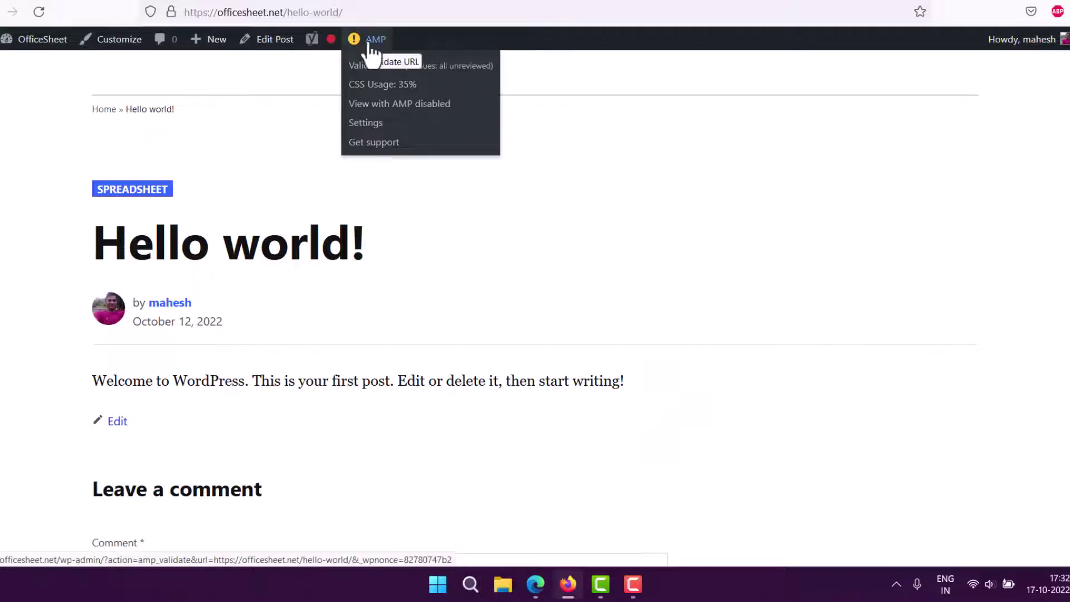